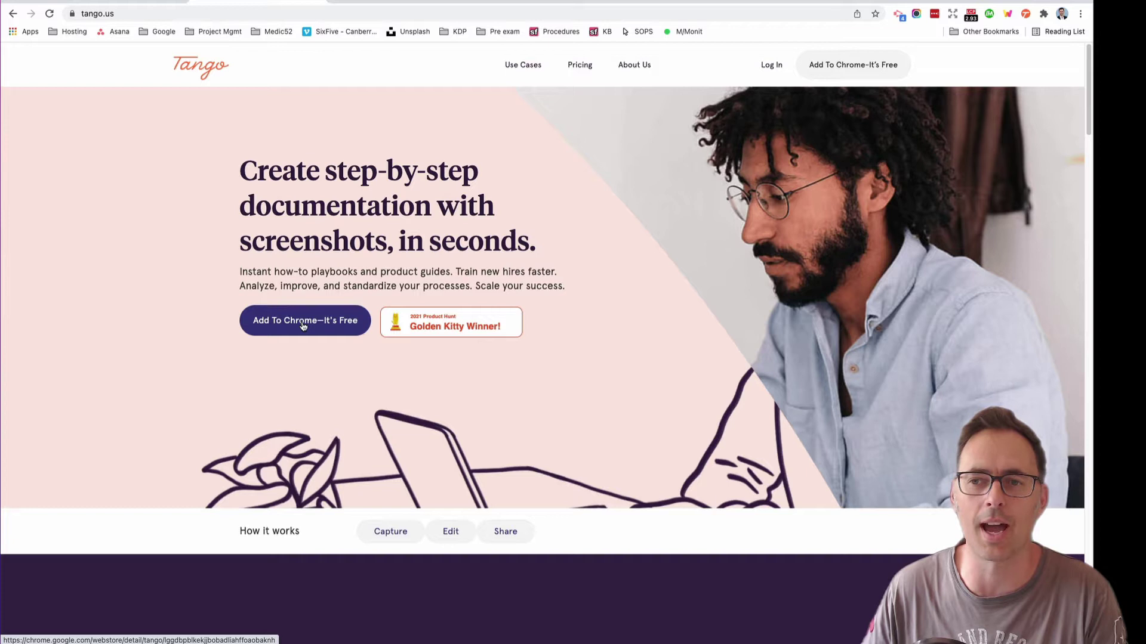
# - Switch to the SixFive client area page and start capturing a workflow there with the Tango extension
pyautogui.click(1025, 15)
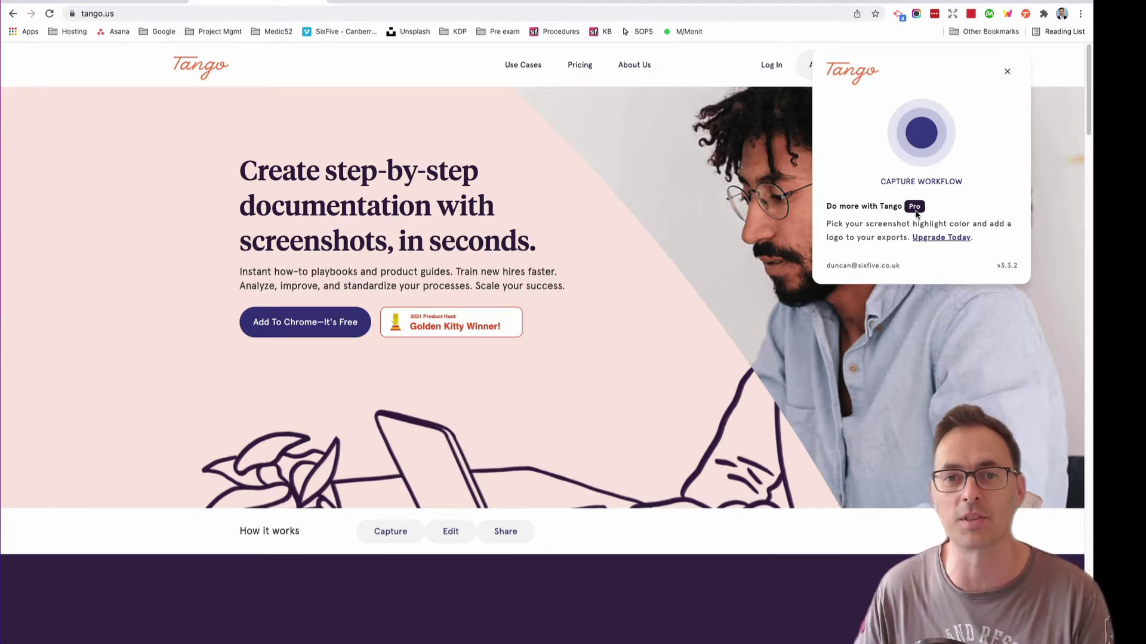
pyautogui.click(695, 179)
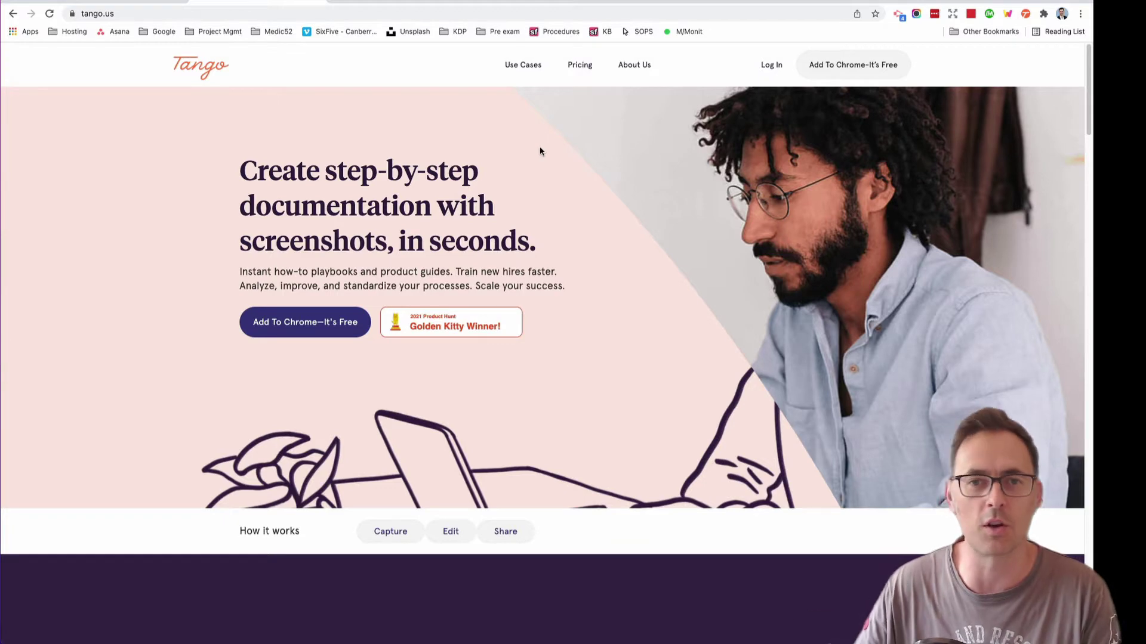
pyautogui.click(129, 4)
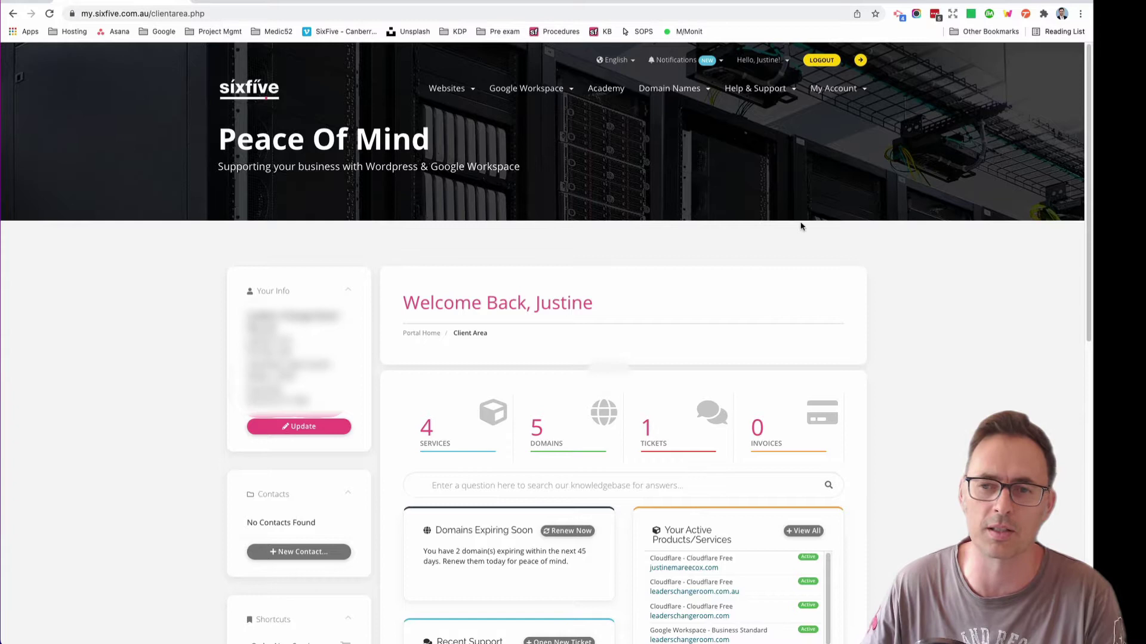
pyautogui.click(1026, 14)
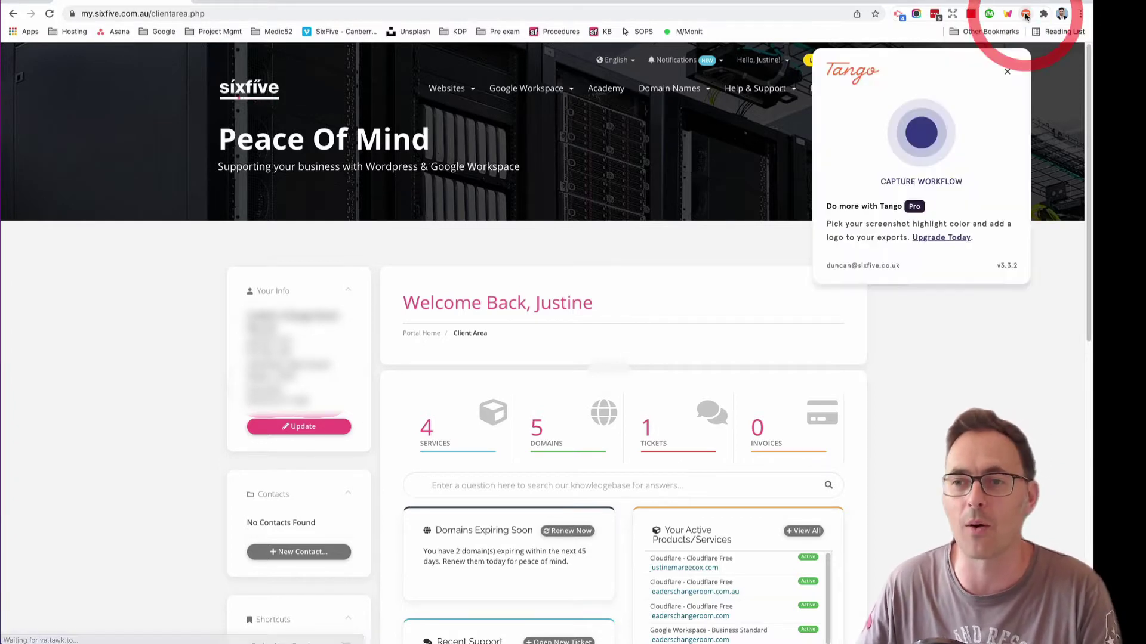
pyautogui.click(925, 136)
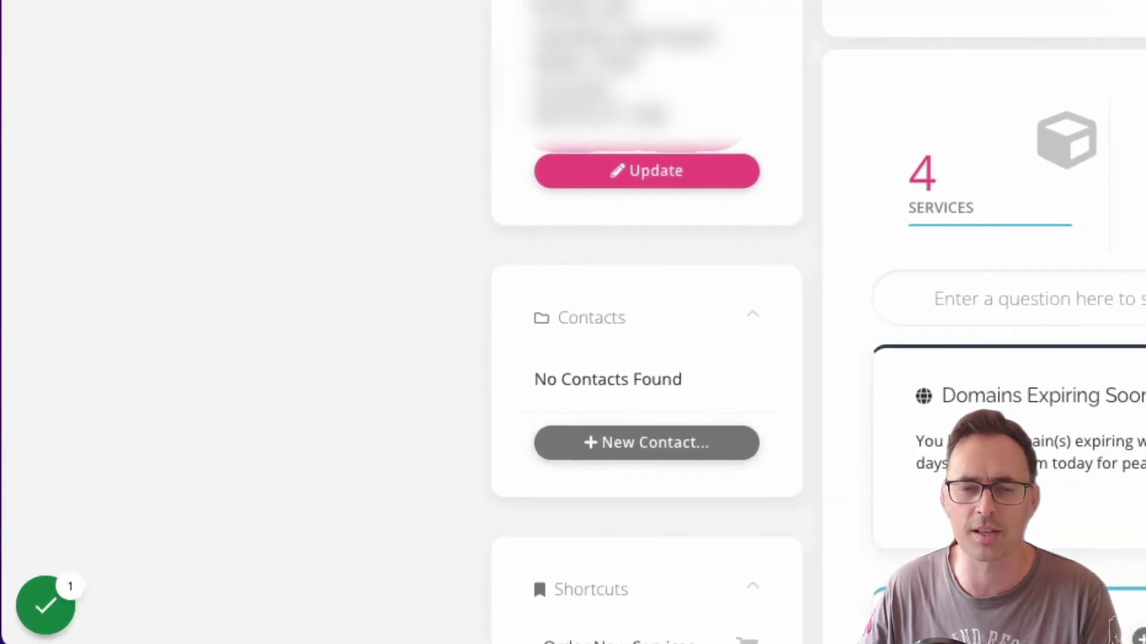
# - Open the client's domain list and go to the nameserver settings of the first listed domain
pyautogui.moveTo(46, 609)
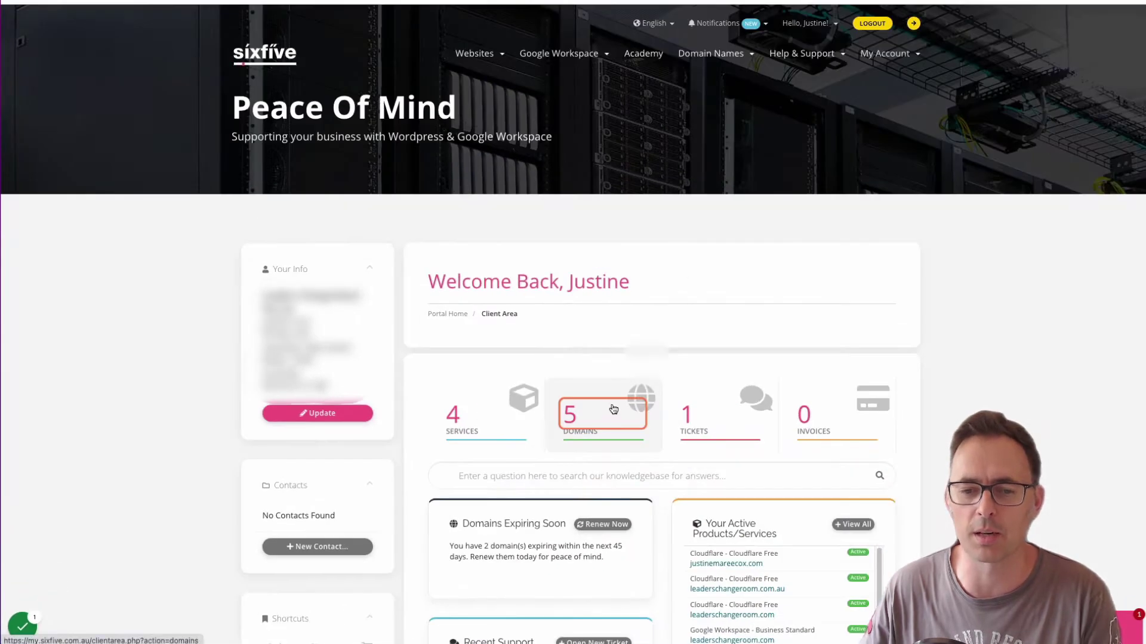
pyautogui.click(613, 401)
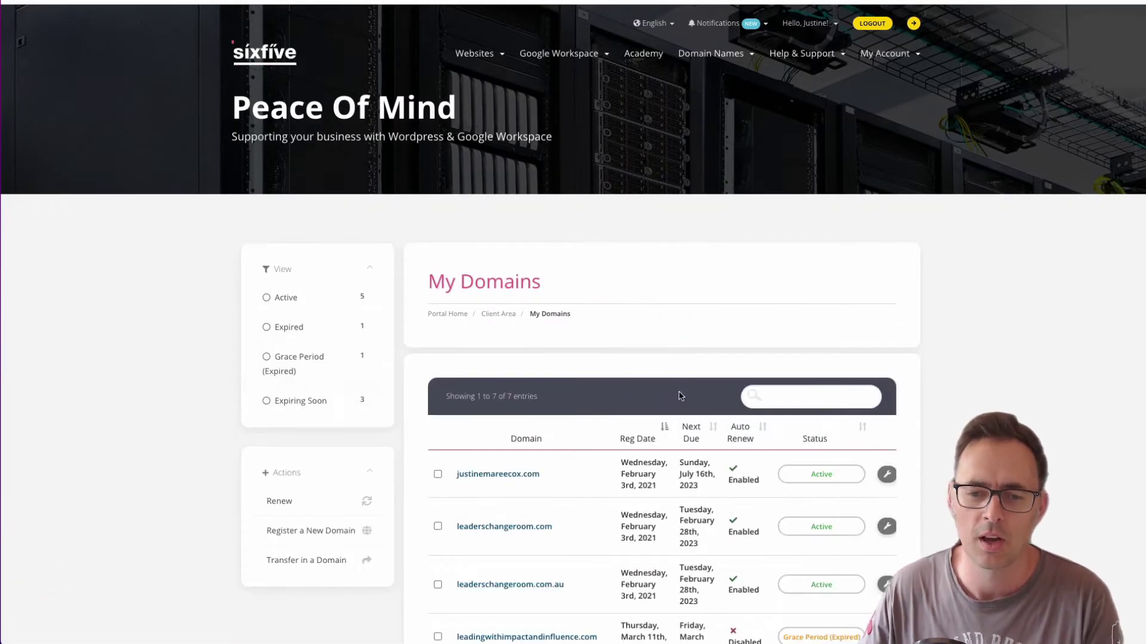
pyautogui.hscroll(1, 888, 473)
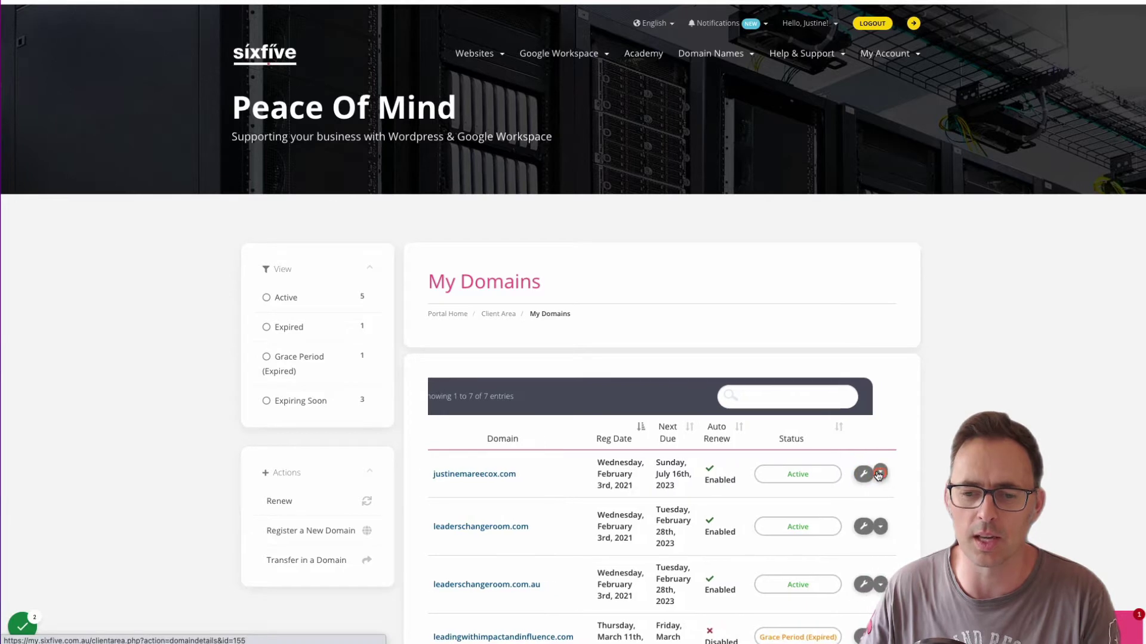
pyautogui.click(881, 473)
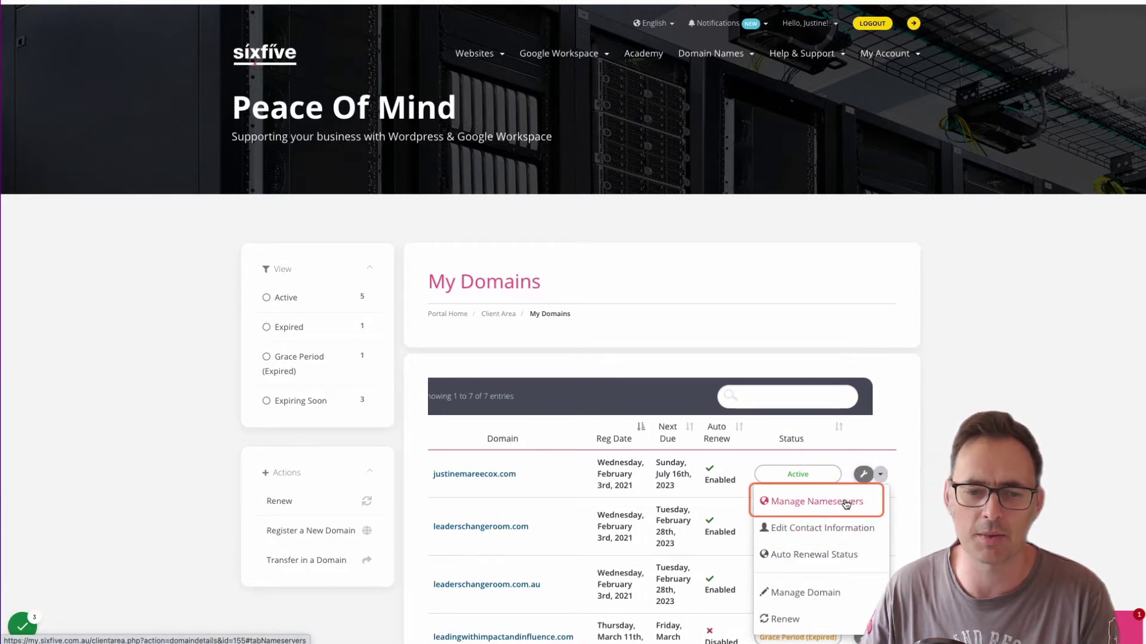
pyautogui.hscroll(-1, 471, 477)
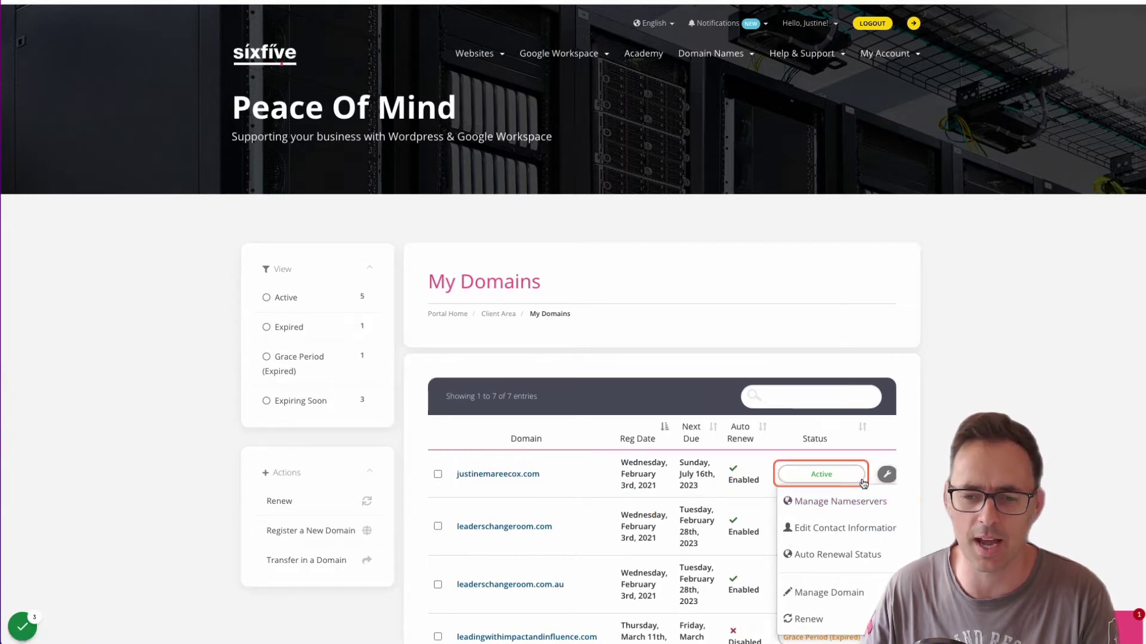
pyautogui.click(862, 503)
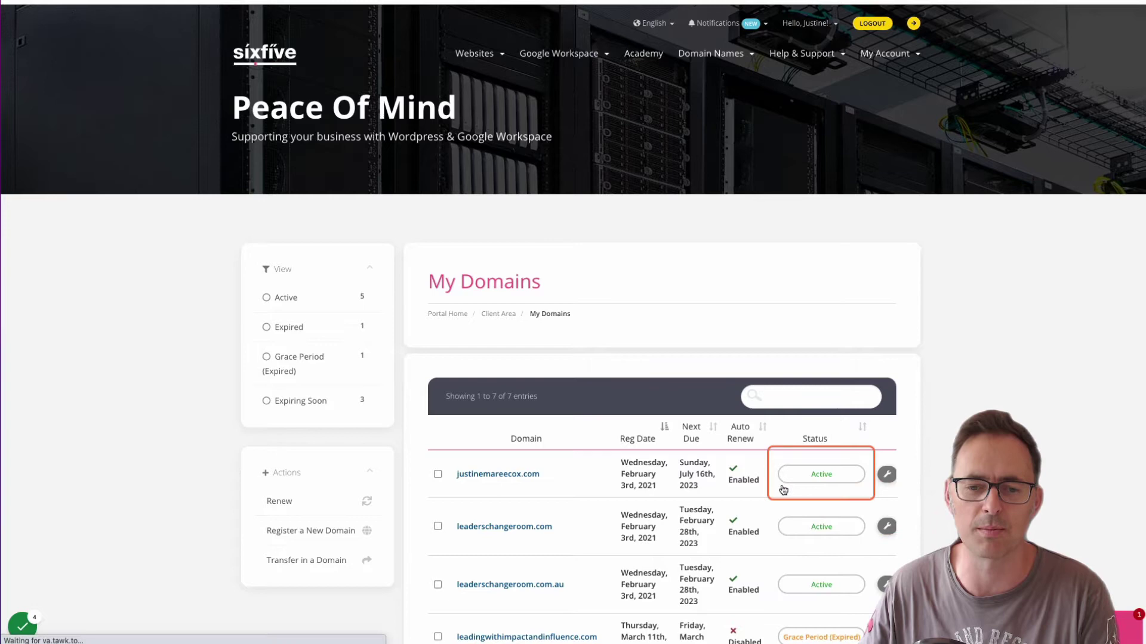
pyautogui.scroll(-2, 615, 408)
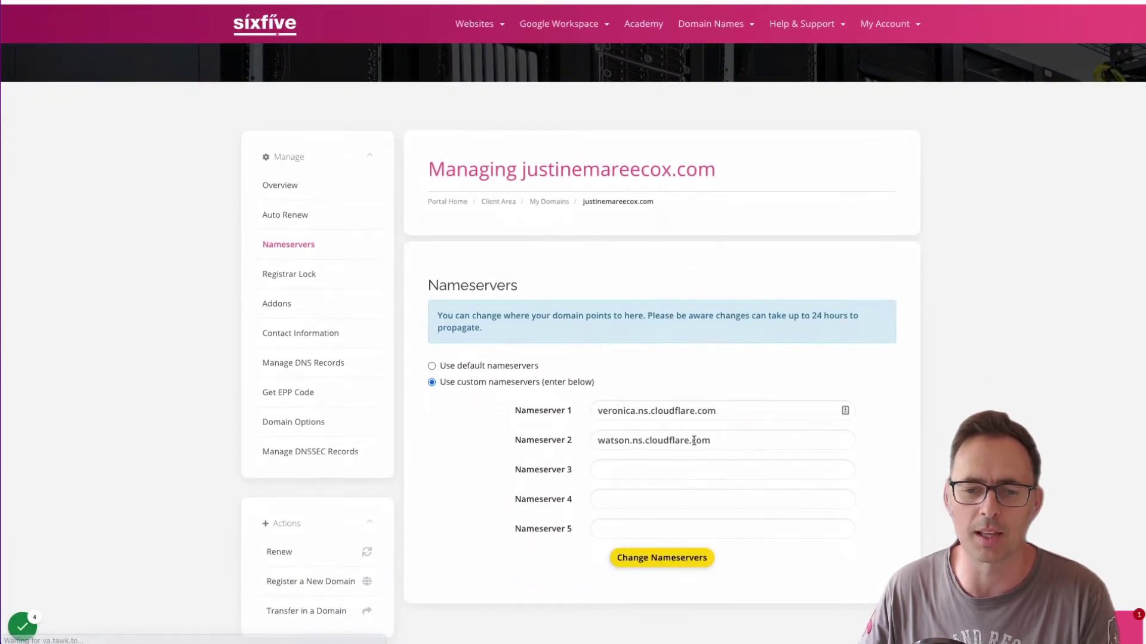
# - Change the domain's nameservers to jermain.ns.cloudflare.com and joice.ns.cloudflare.com, and finish the workflow capture
pyautogui.doubleClick(616, 410)
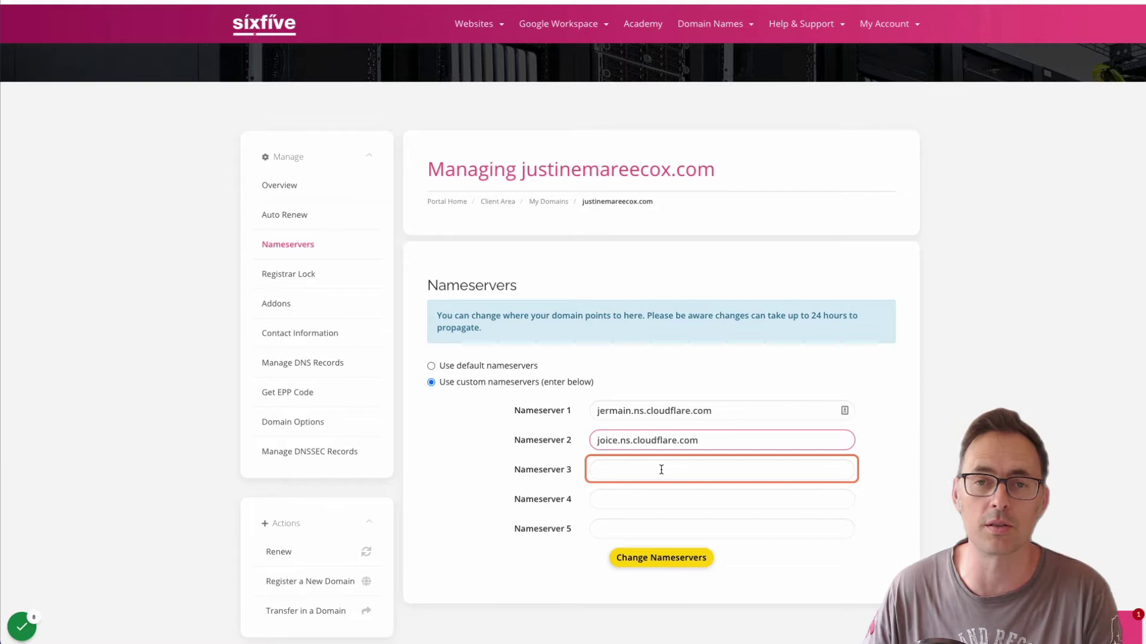
pyautogui.click(654, 557)
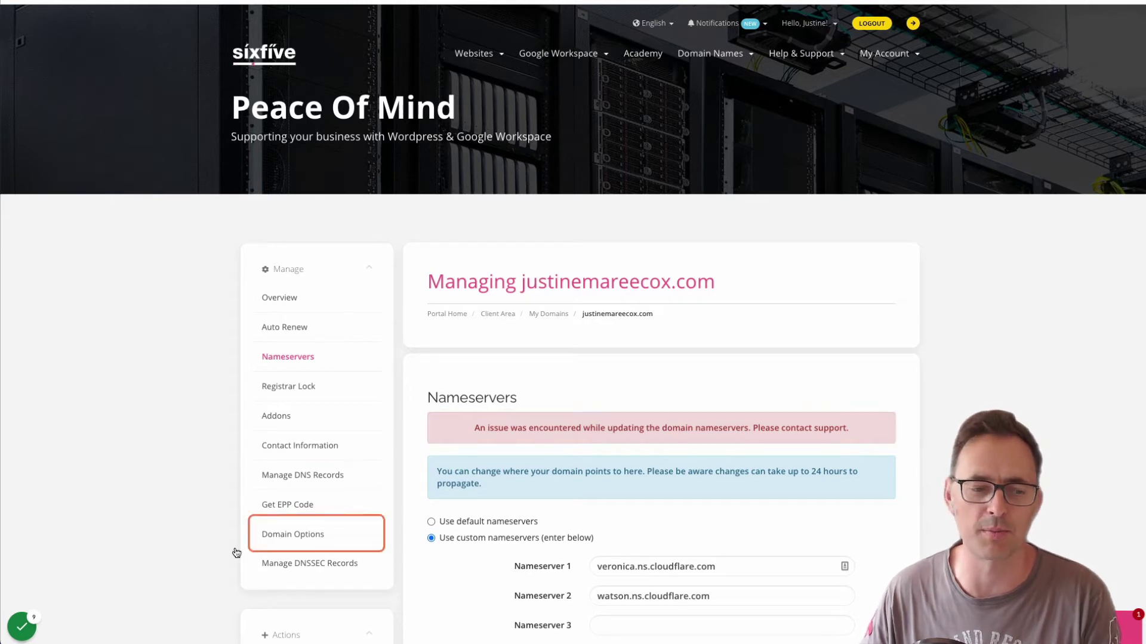
pyautogui.click(24, 628)
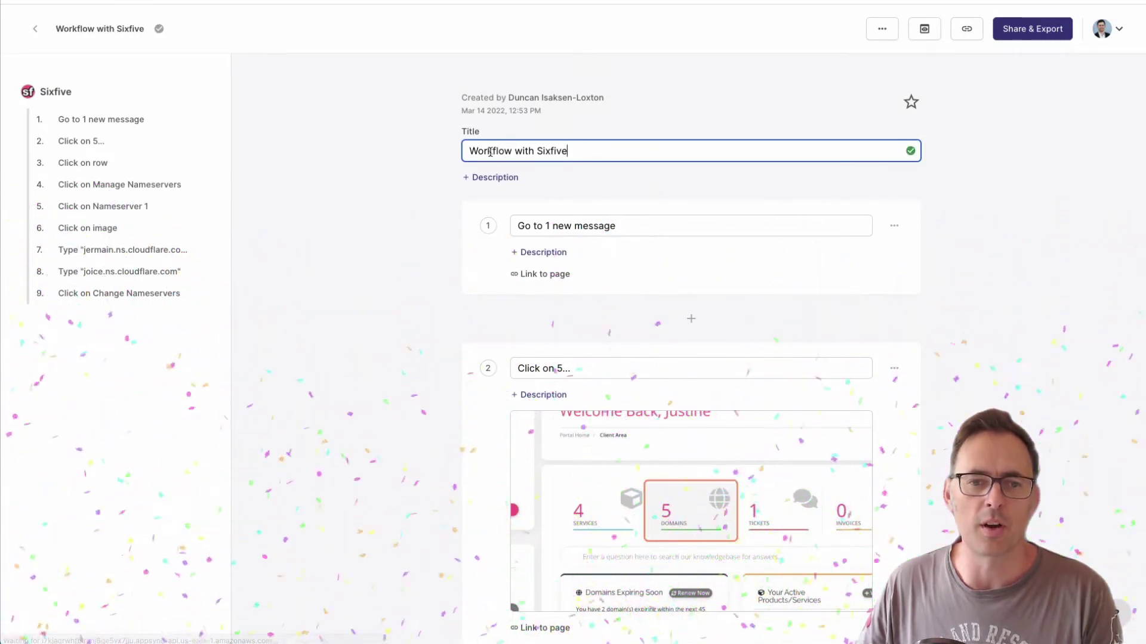
# - Retitle the captured workflow as "Update Nameservers in My SixFive"
pyautogui.moveTo(573, 150); pyautogui.dragTo(356, 150)
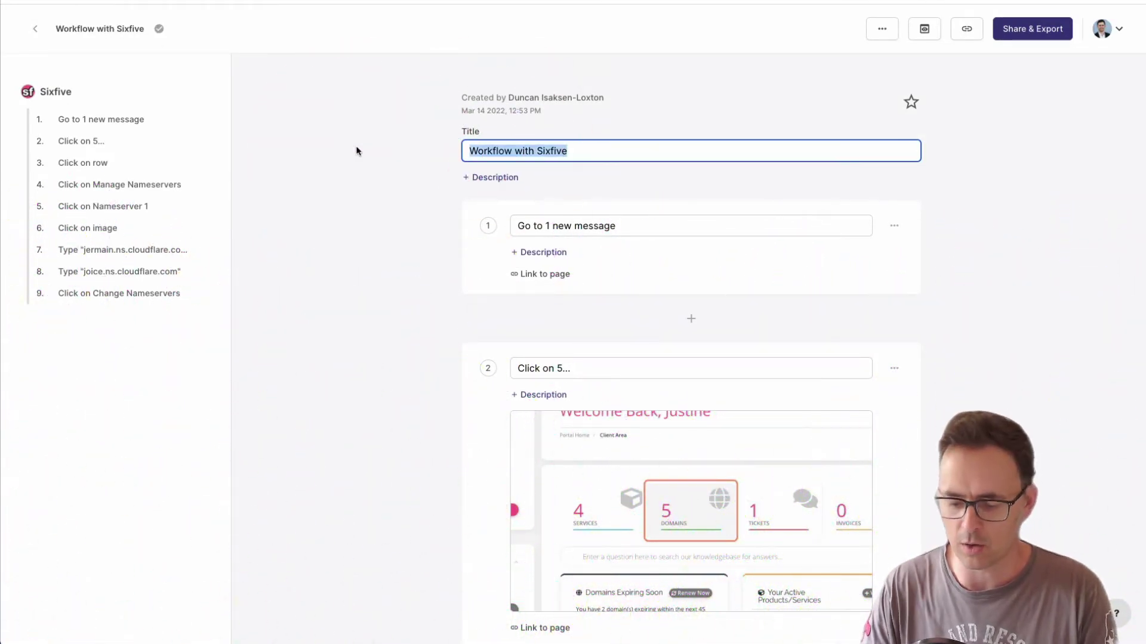
pyautogui.write('Update Name')
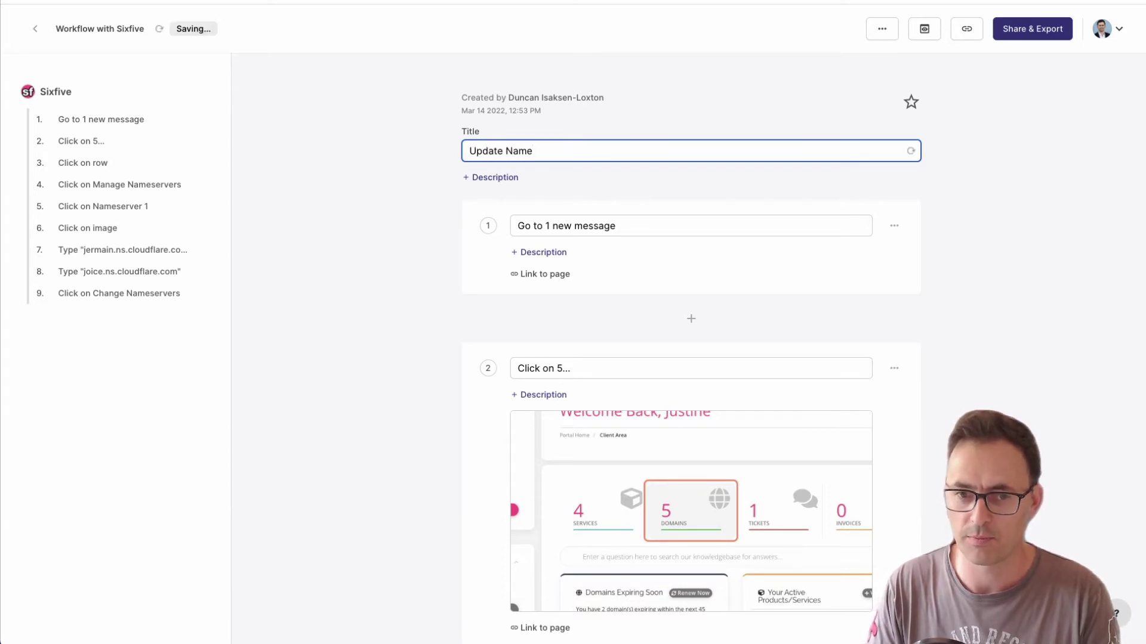
pyautogui.write('servers in My Six')
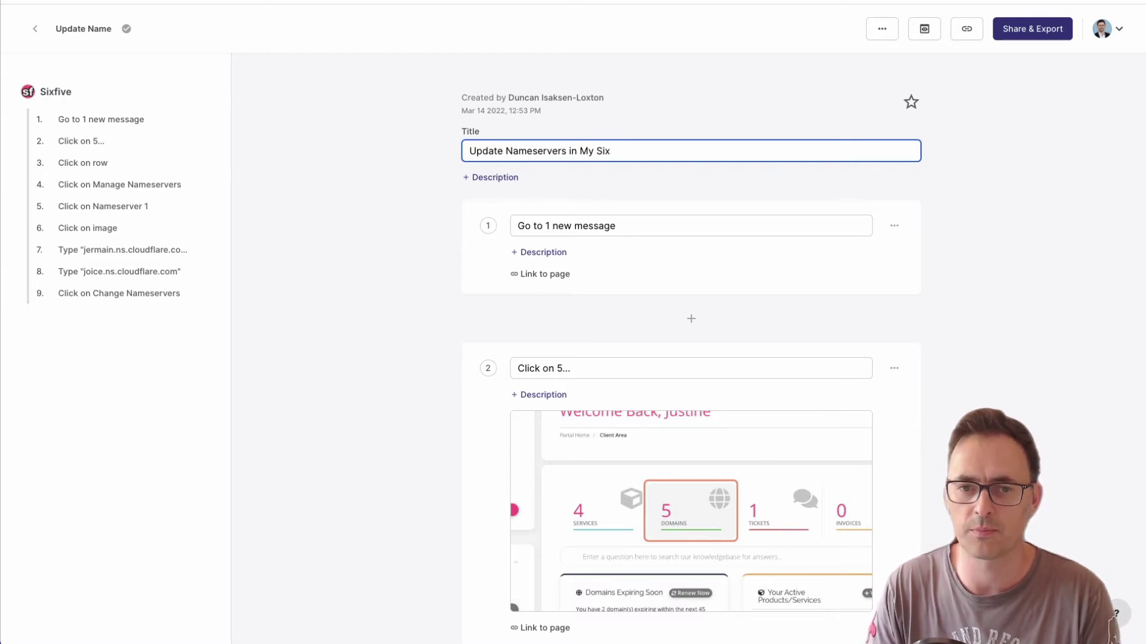
pyautogui.write('fFive')
pyautogui.click(393, 166)
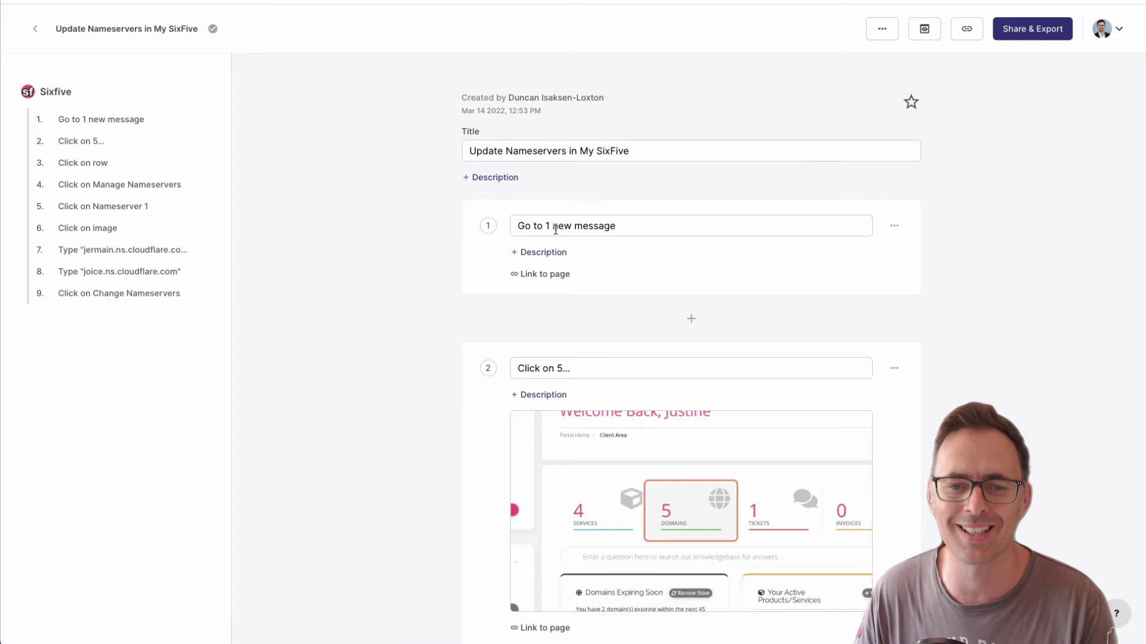
# - Rewrite the title of workflow step 1 as "Login to My SixFive"
pyautogui.scroll(-2, 586, 226)
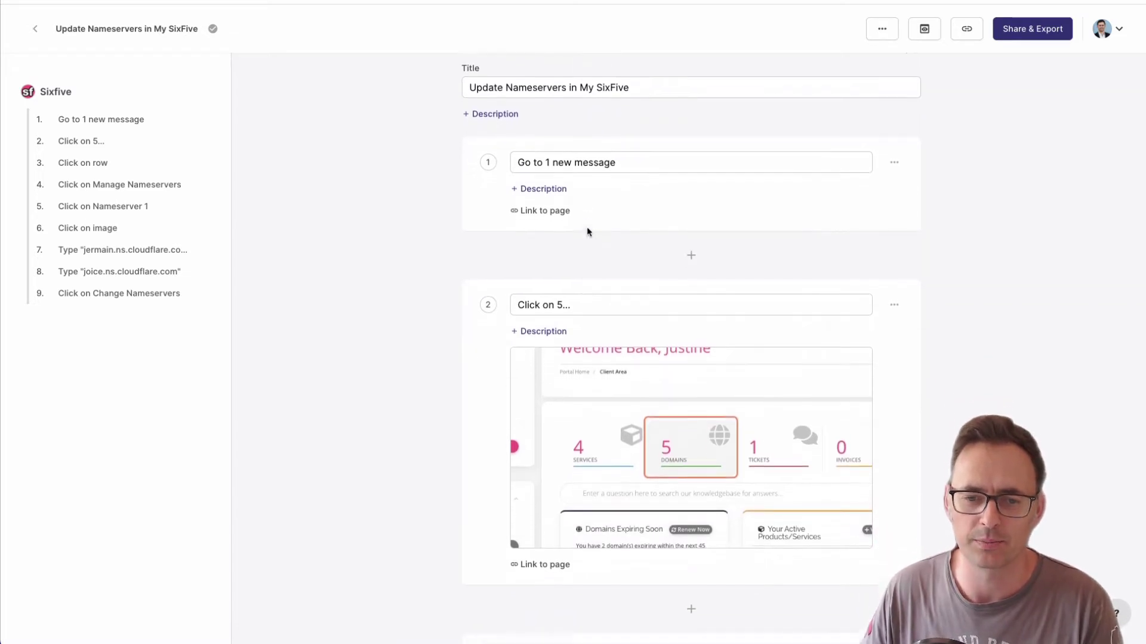
pyautogui.click(547, 155)
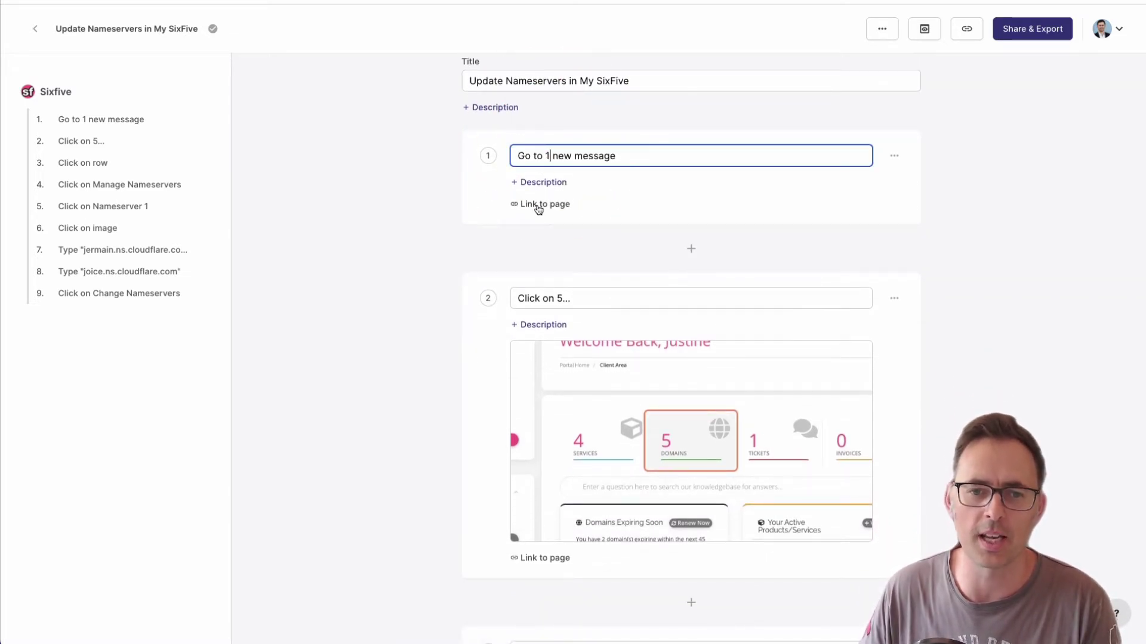
pyautogui.moveTo(617, 157); pyautogui.dragTo(518, 149)
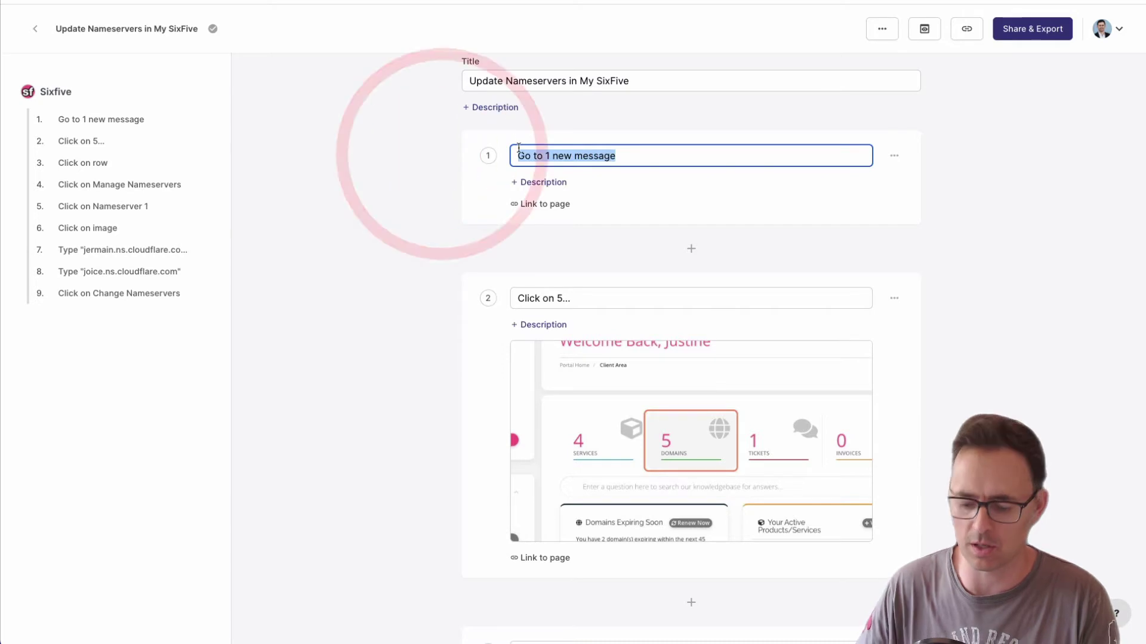
pyautogui.write('Login to My ')
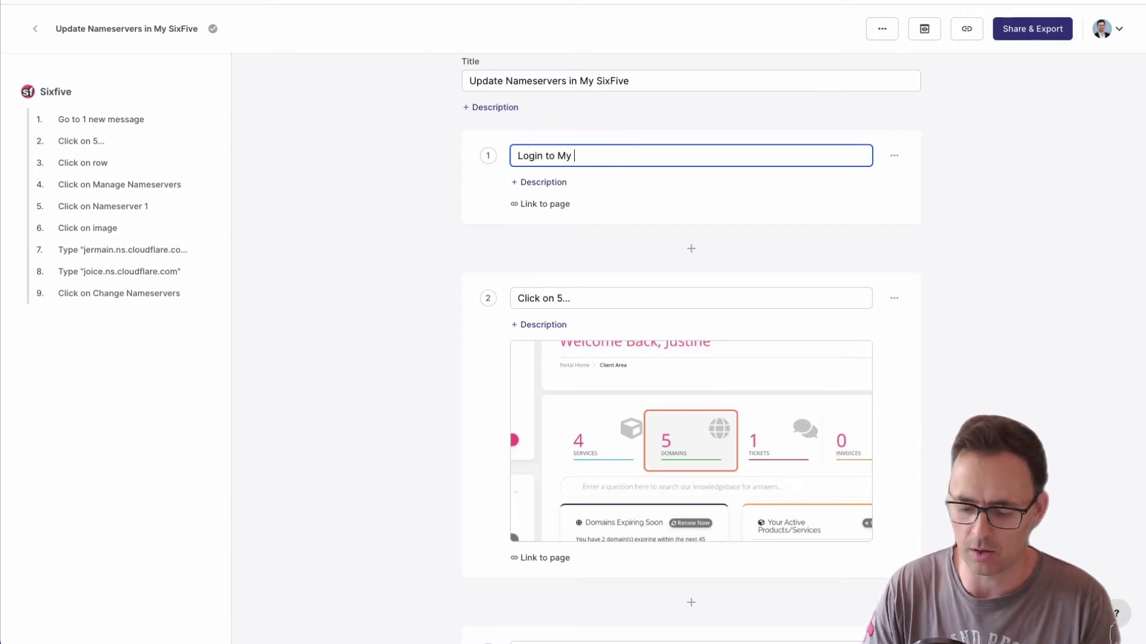
pyautogui.write('sixFvie')
pyautogui.press('Delete')
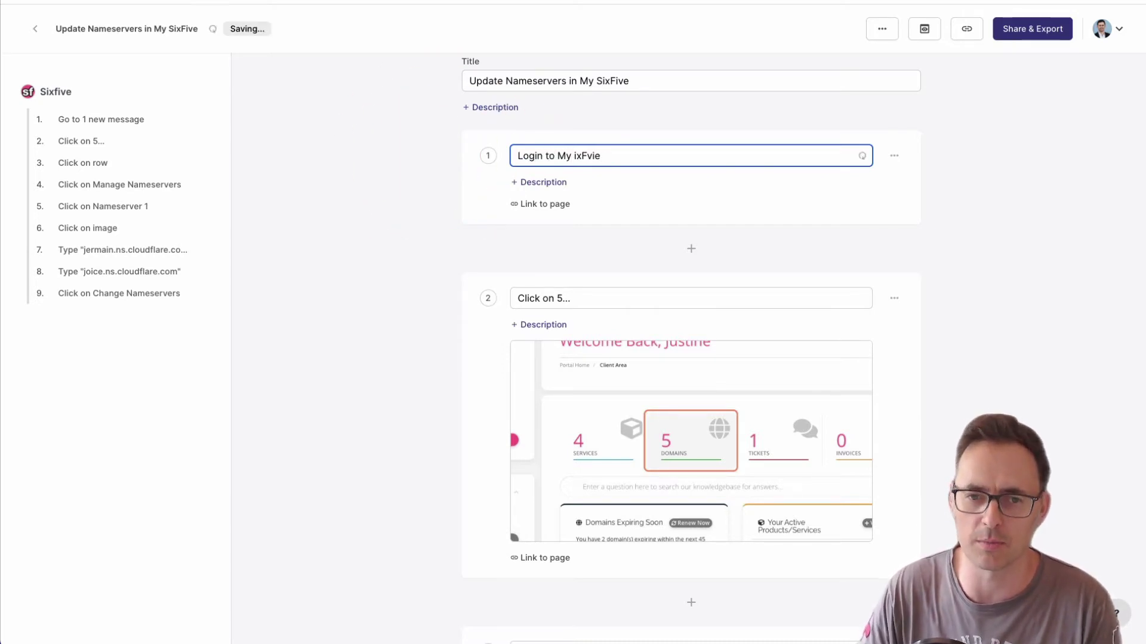
pyautogui.write('S')
pyautogui.click(600, 156)
pyautogui.press('Delete')
pyautogui.press('Delete')
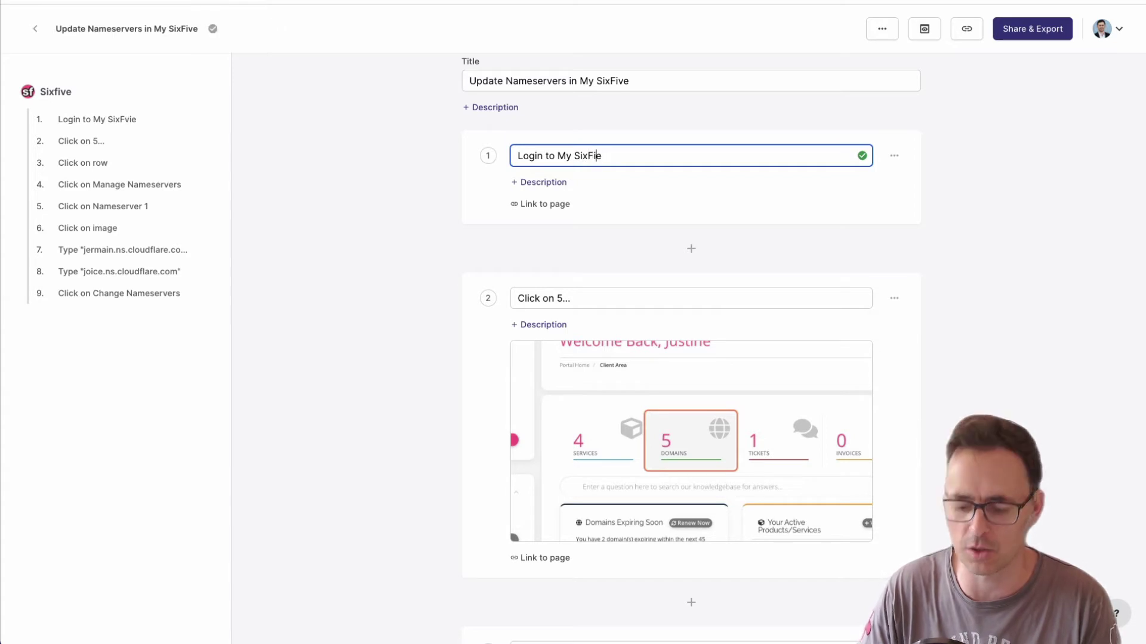
pyautogui.write('iv')
pyautogui.click(573, 156)
pyautogui.press('BackSpace')
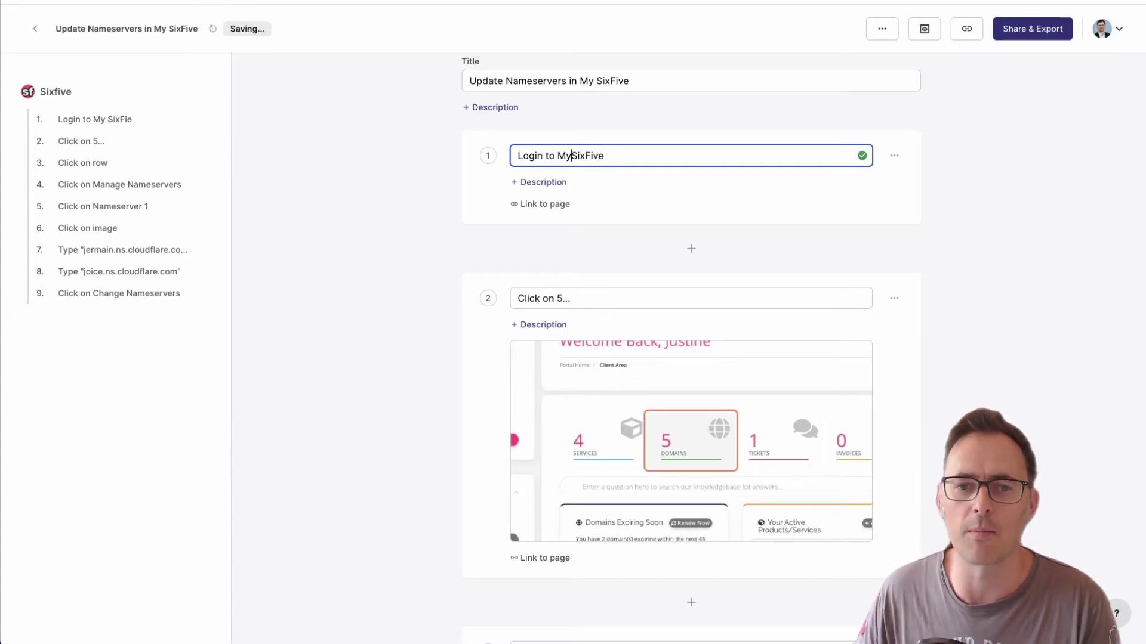
# - Examine the page link attached to workflow step 1 and the options available for that step
pyautogui.click(553, 206)
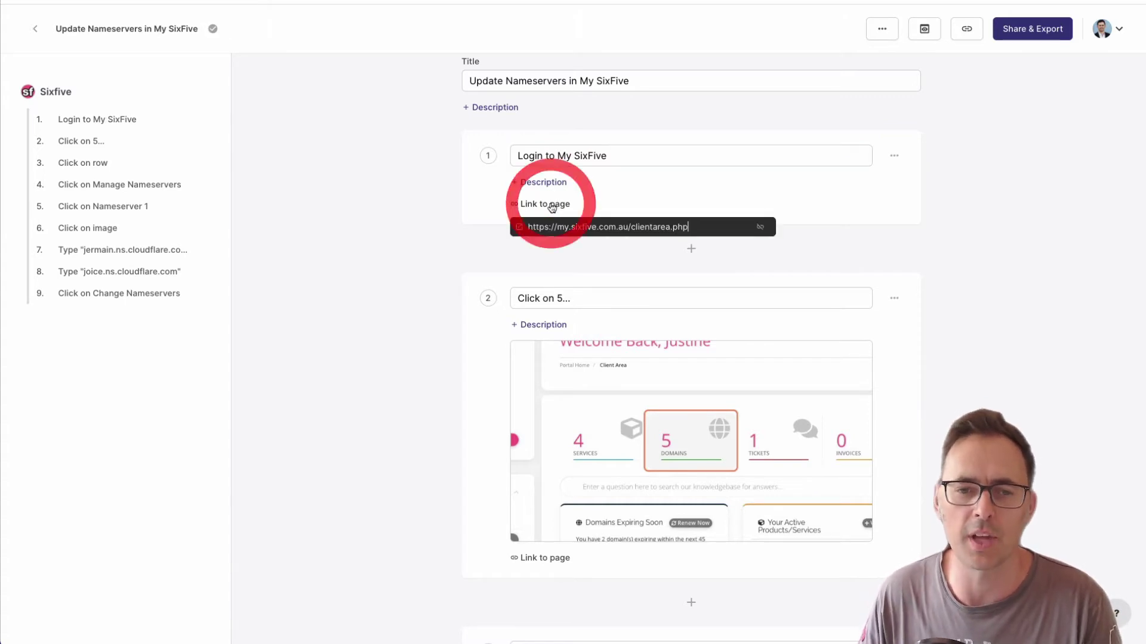
pyautogui.moveTo(620, 227); pyautogui.dragTo(527, 229)
pyautogui.click(1032, 195)
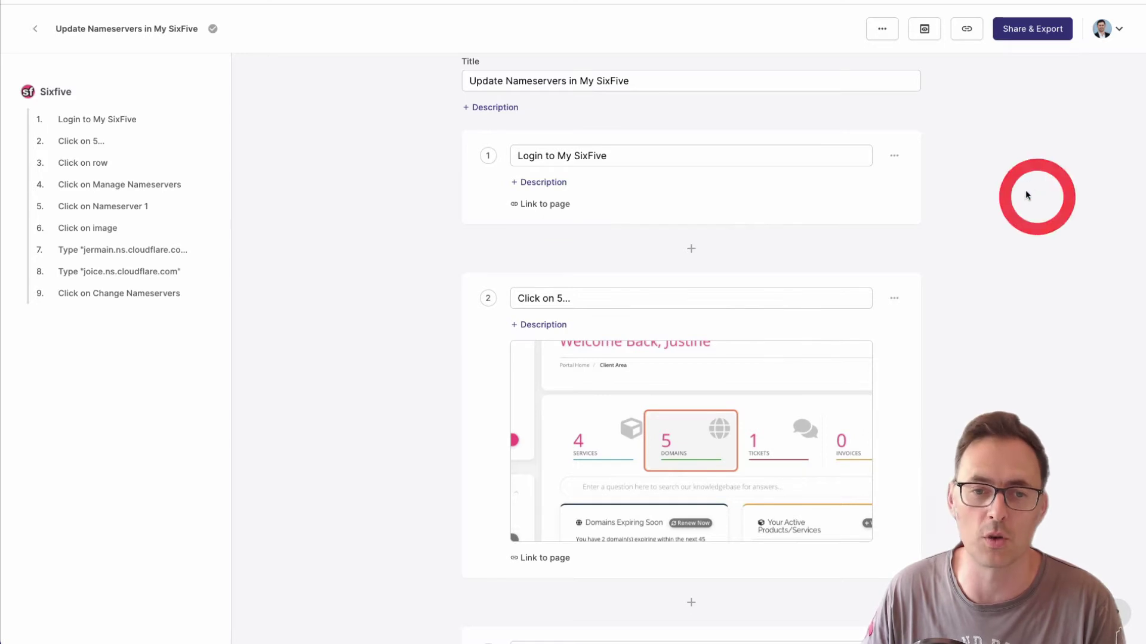
pyautogui.click(894, 156)
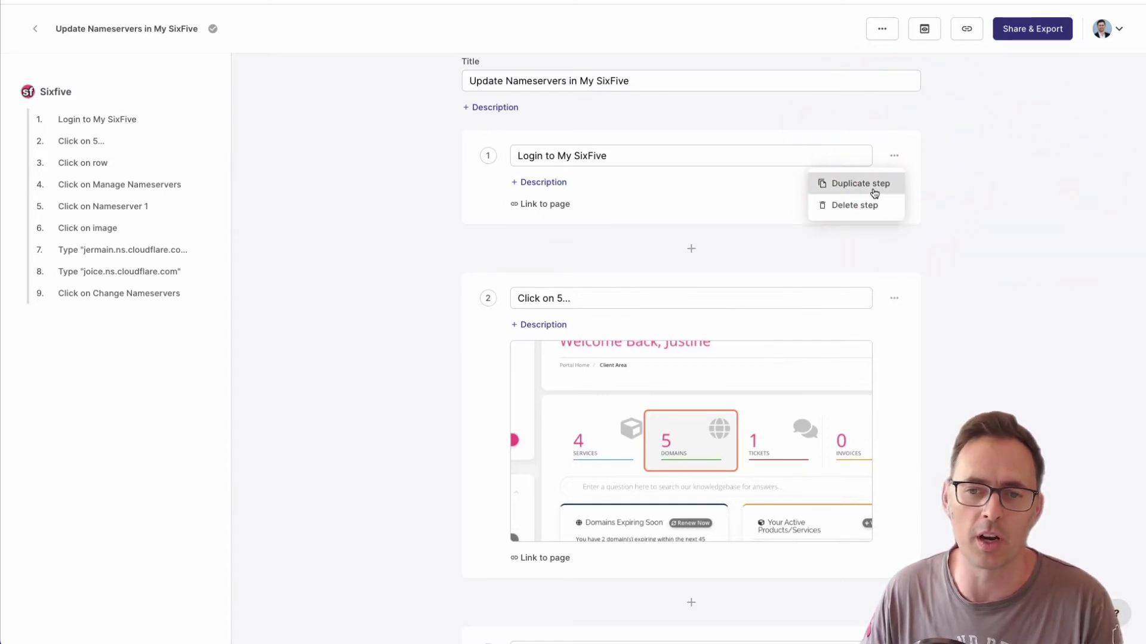
pyautogui.click(1014, 191)
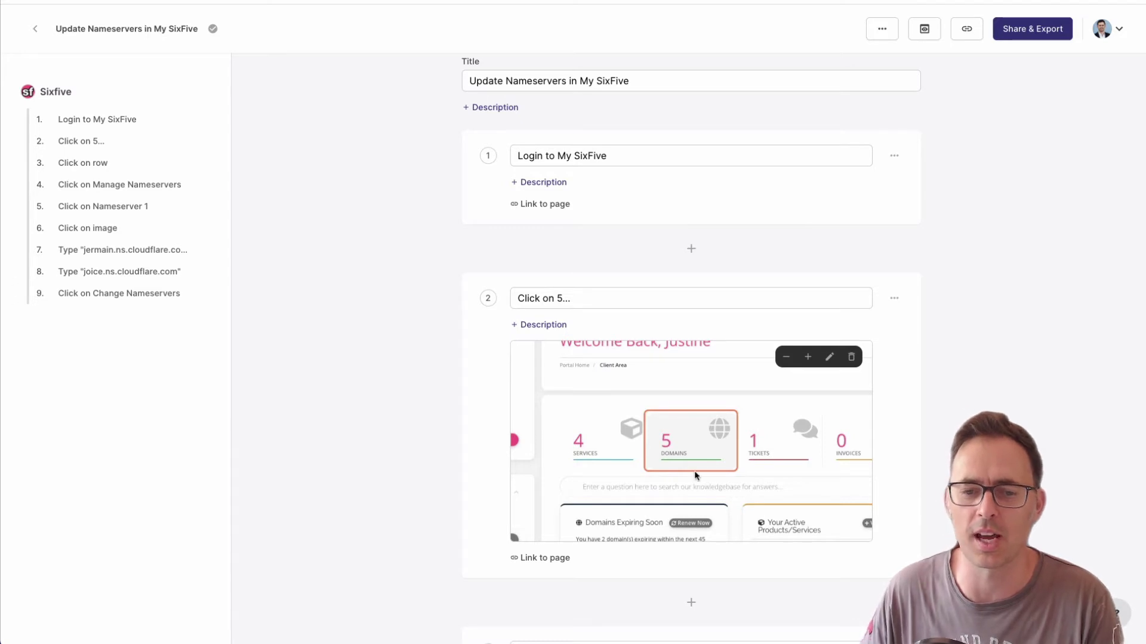
# - Change the title of workflow step 2 to "Click on Domains"
pyautogui.moveTo(558, 298); pyautogui.dragTo(583, 295)
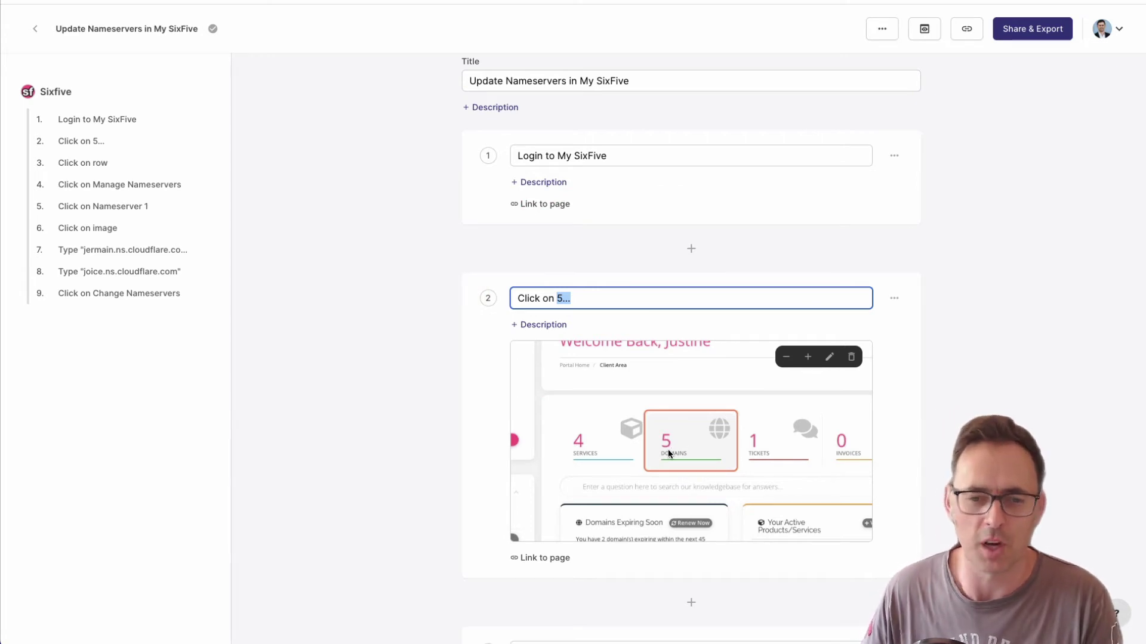
pyautogui.write('Domain')
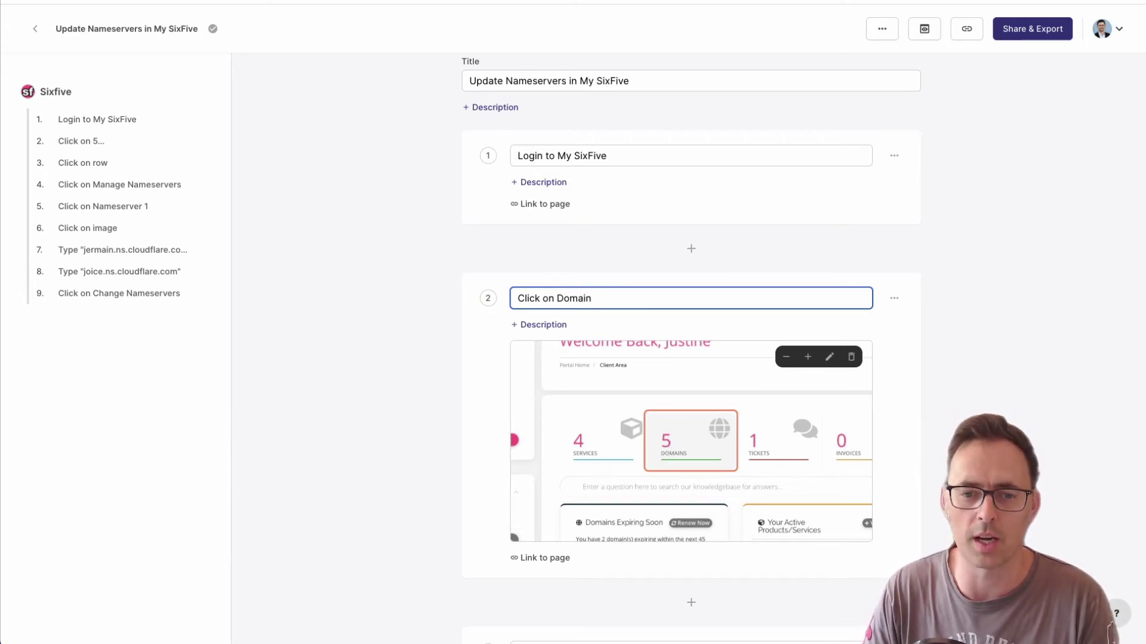
pyautogui.write('s')
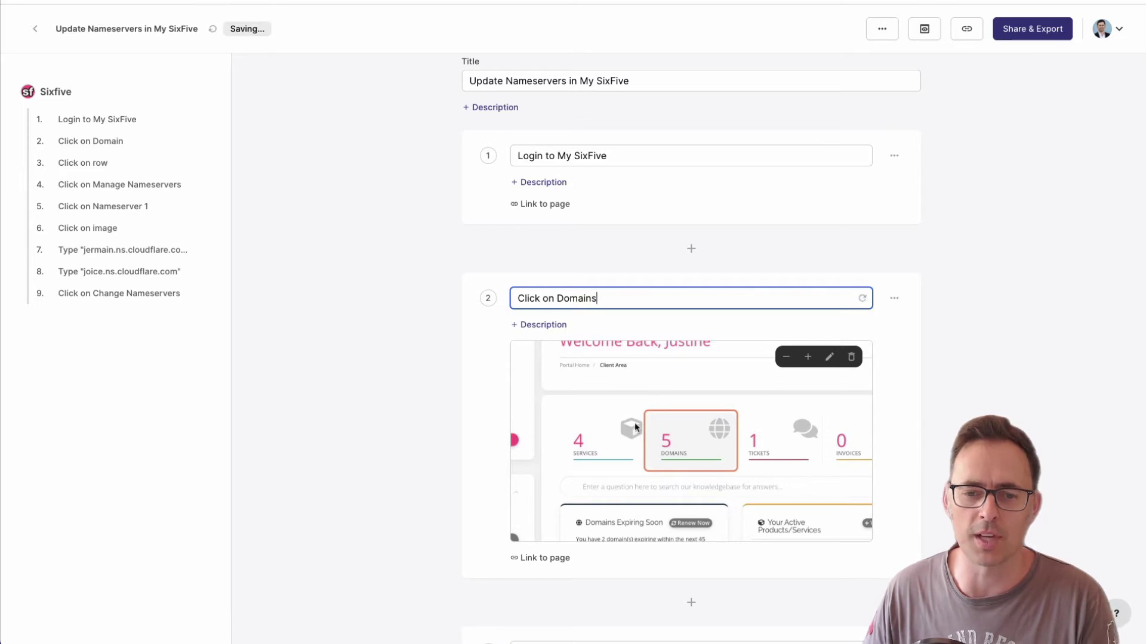
pyautogui.scroll(-1, 614, 374)
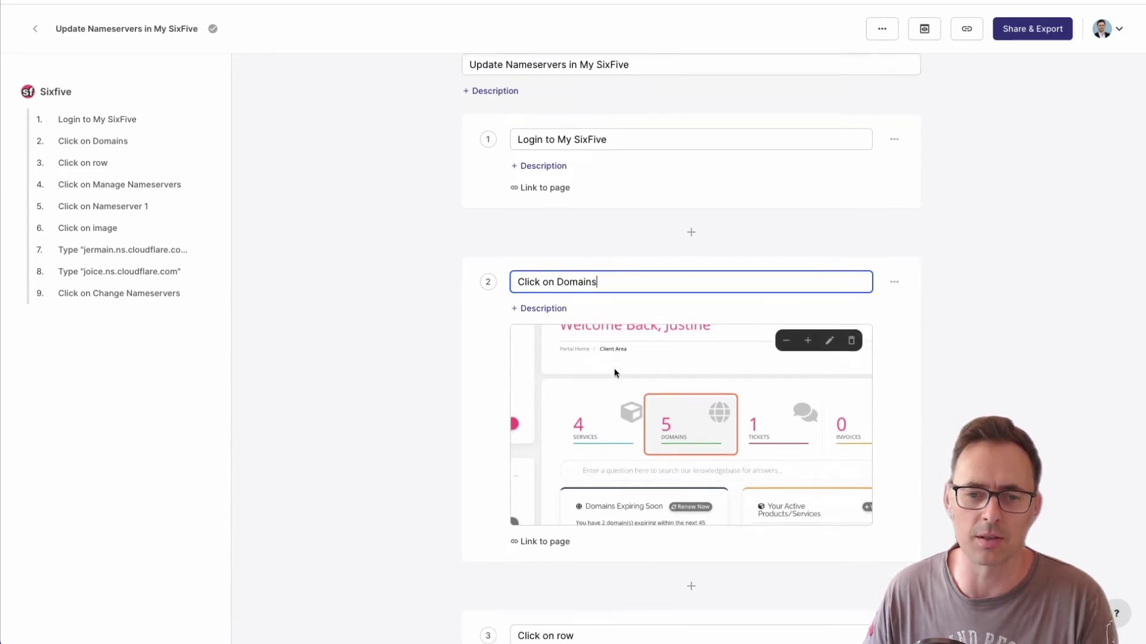
pyautogui.scroll(-7, 614, 373)
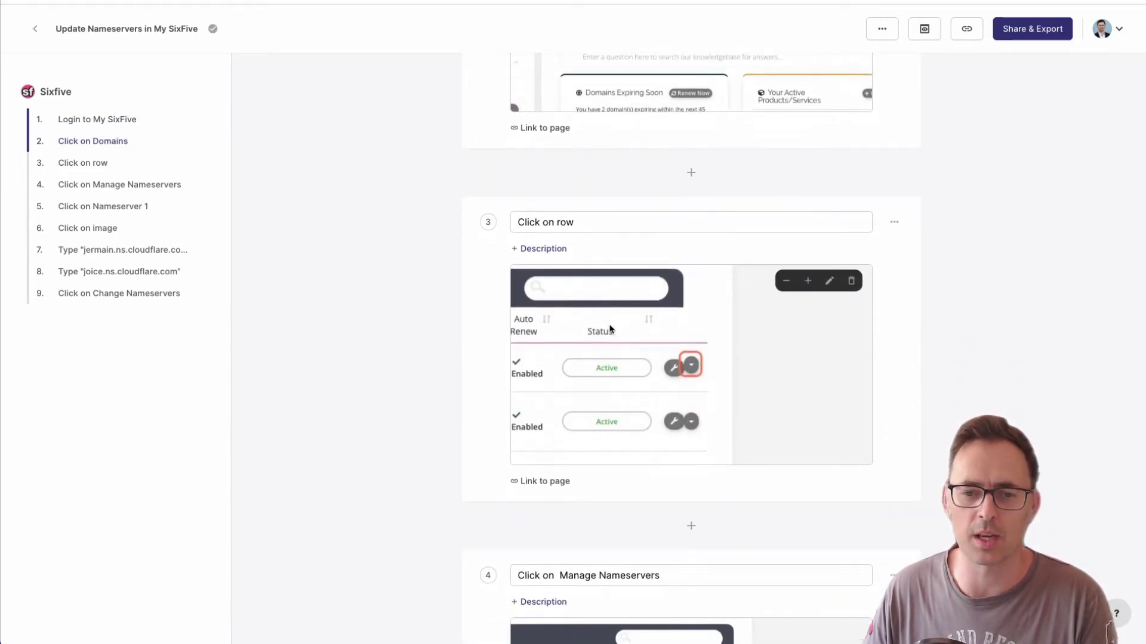
# - Change the title of workflow step 3 to "Click on Down arrow to reveal Domain Options"
pyautogui.click(559, 222)
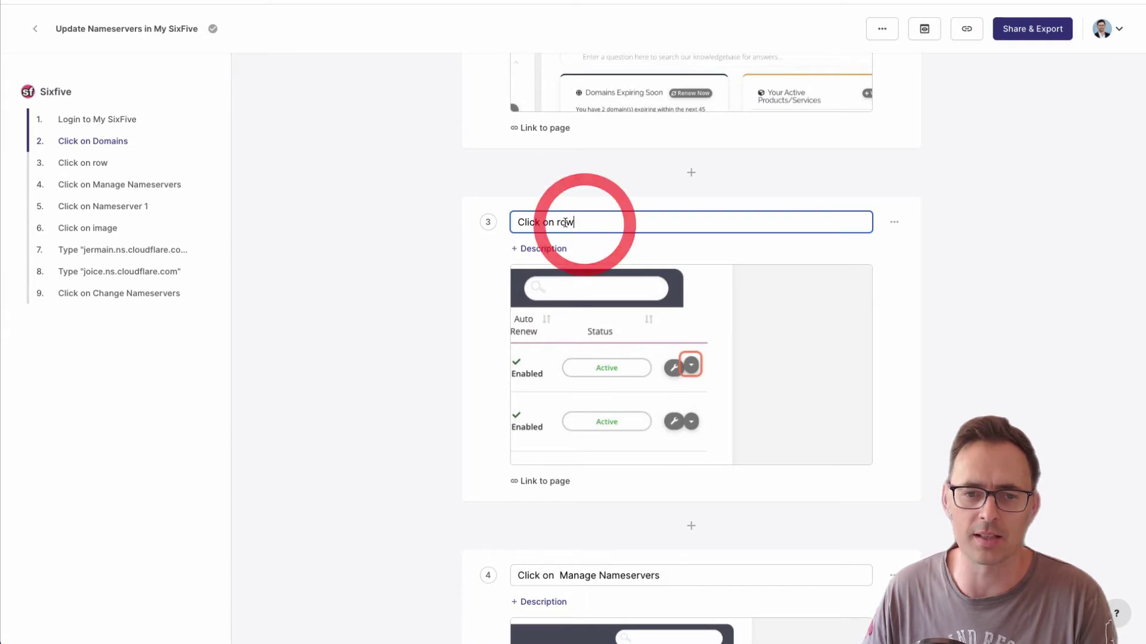
pyautogui.doubleClick(564, 222)
pyautogui.scroll(-2, 587, 225)
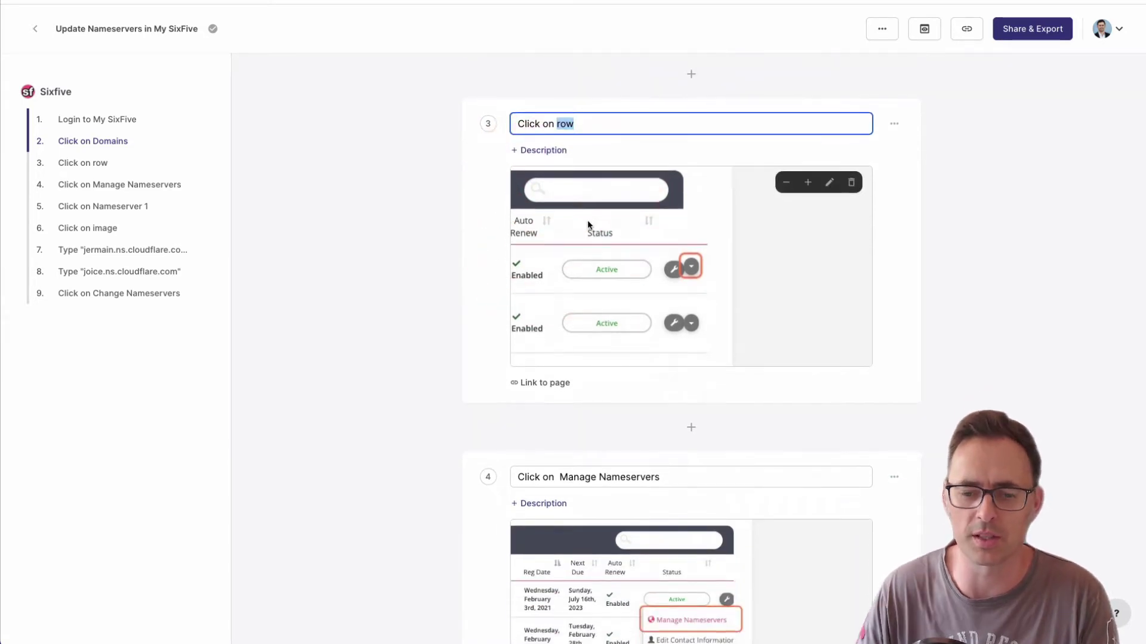
pyautogui.write('Down ar')
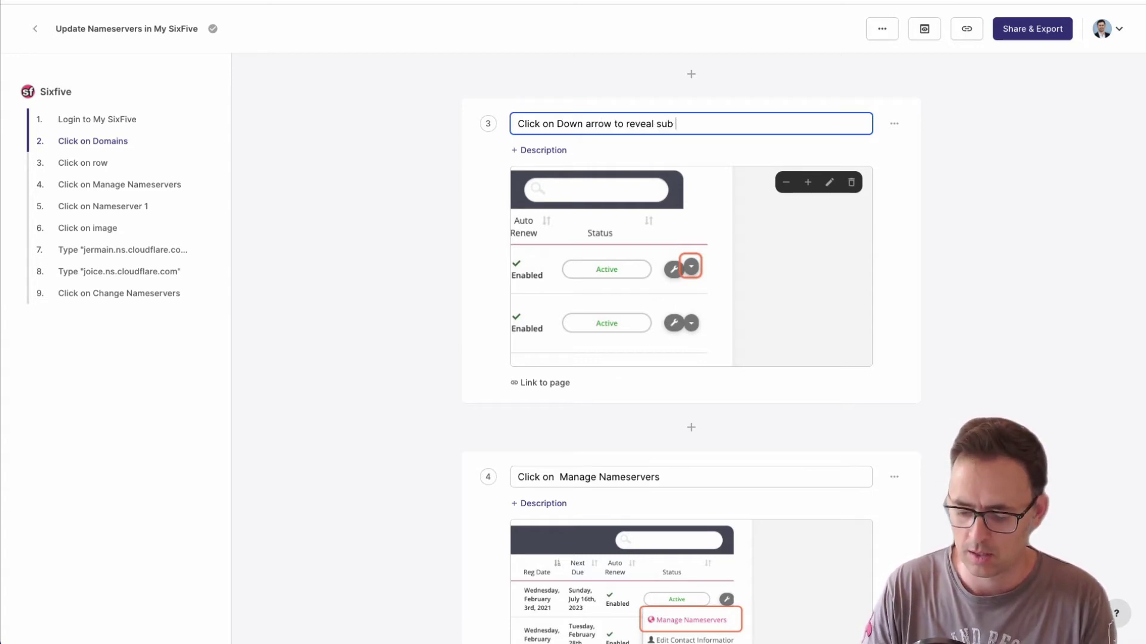
pyautogui.hotkey('ctrl', 'shift', 'Left')
pyautogui.hotkey('ctrl', 'shift', 'Left')
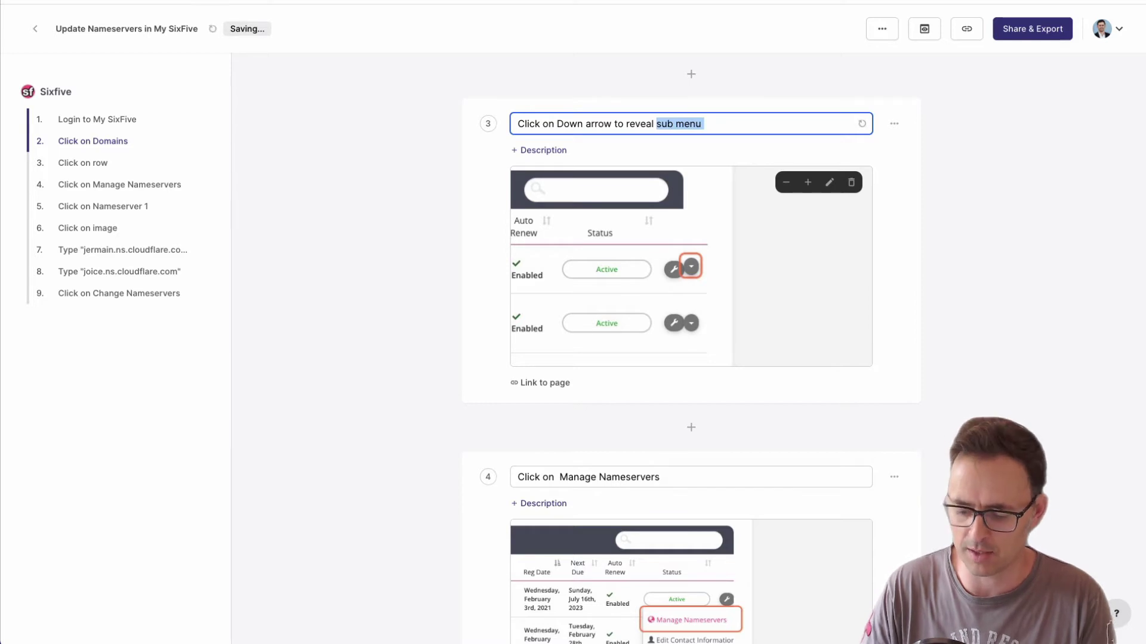
pyautogui.write('Domain Option')
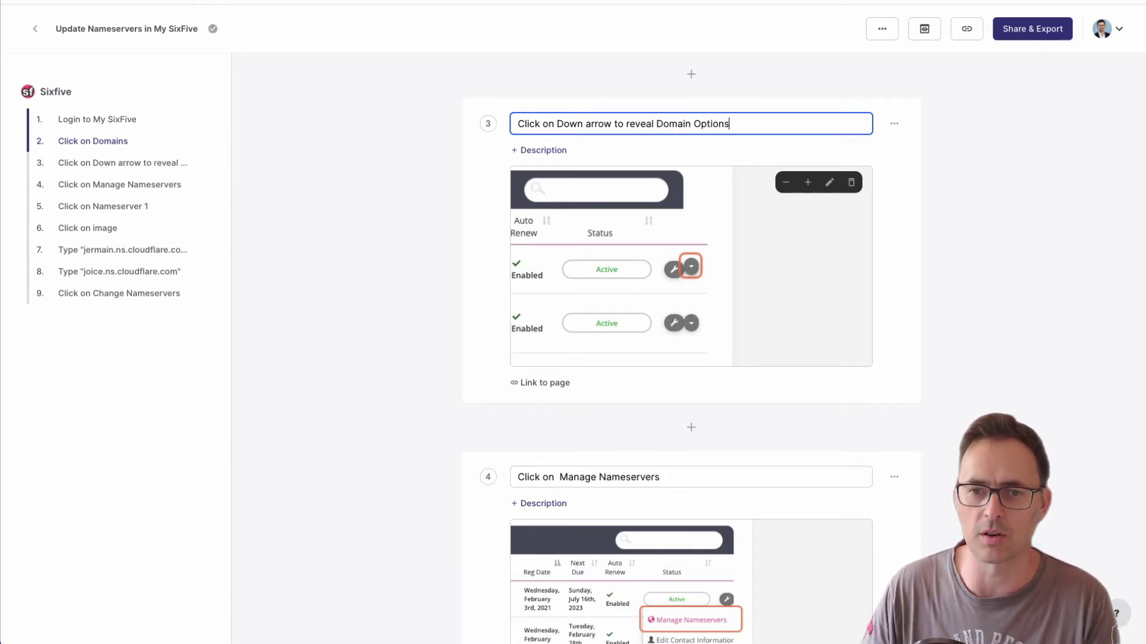
# - Delete the unneeded workflow step 6, "Click on image", from the guide
pyautogui.scroll(-5, 688, 338)
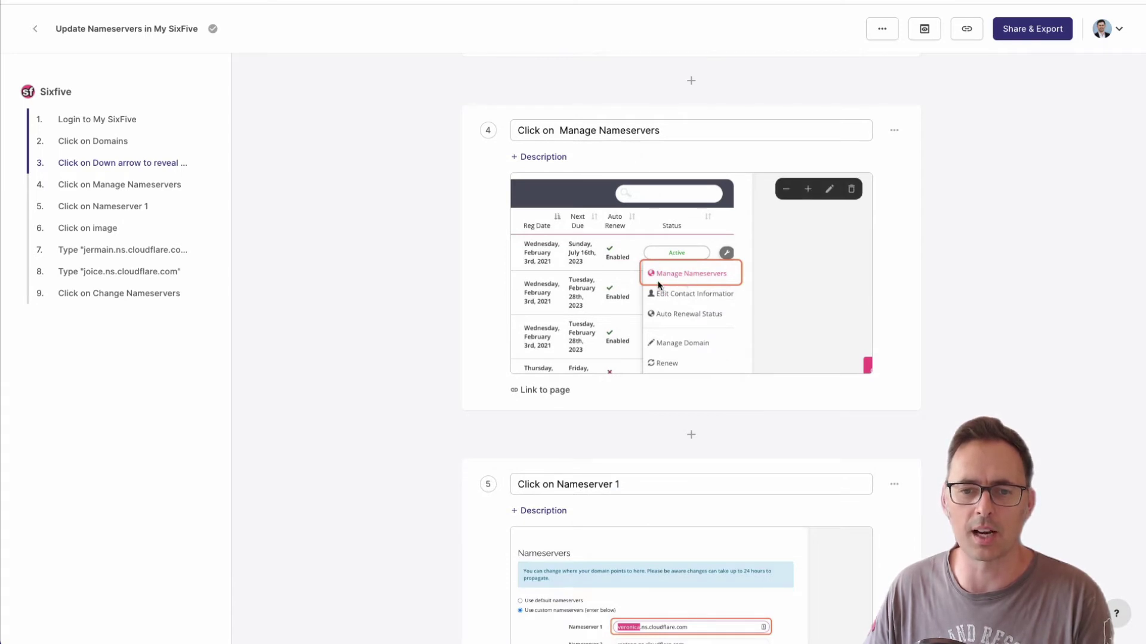
pyautogui.moveTo(659, 130); pyautogui.dragTo(559, 130)
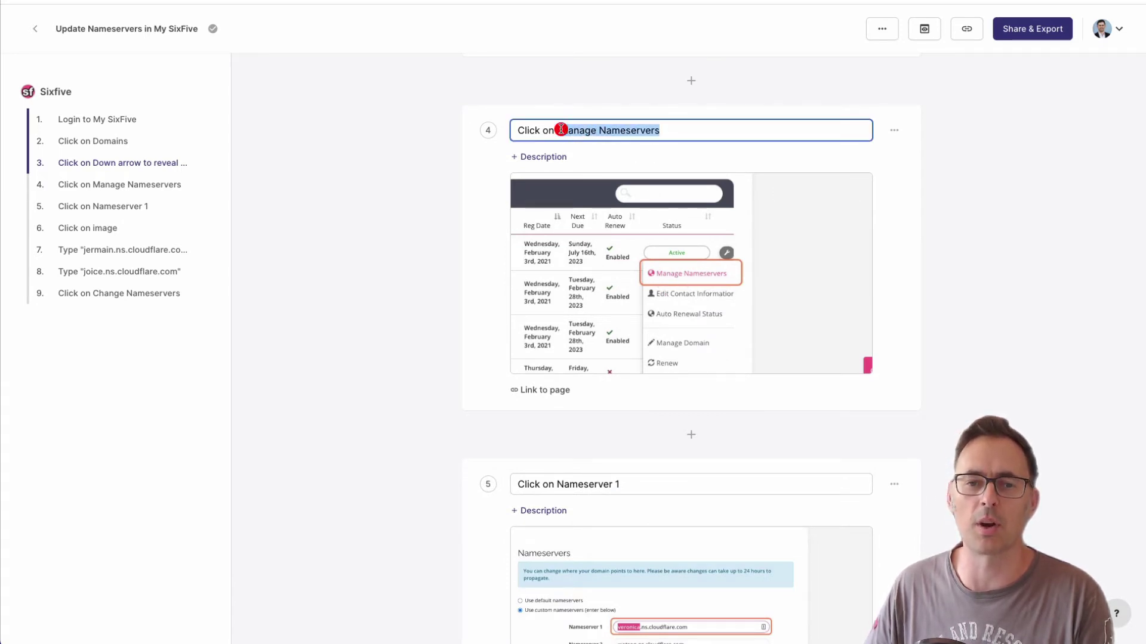
pyautogui.scroll(-4, 632, 256)
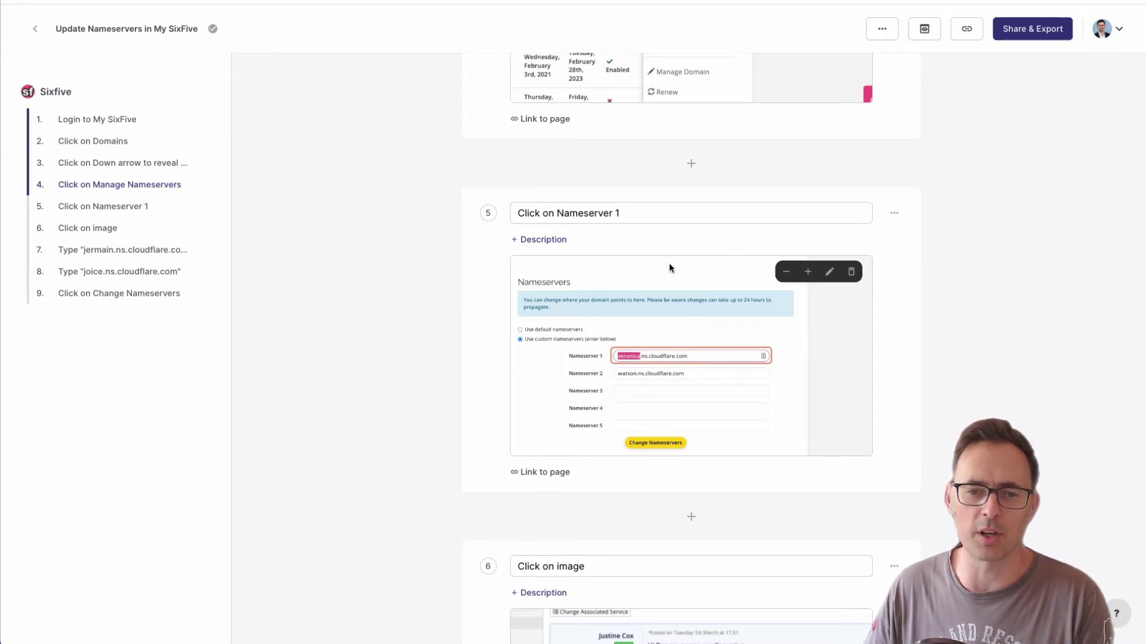
pyautogui.scroll(-2, 669, 263)
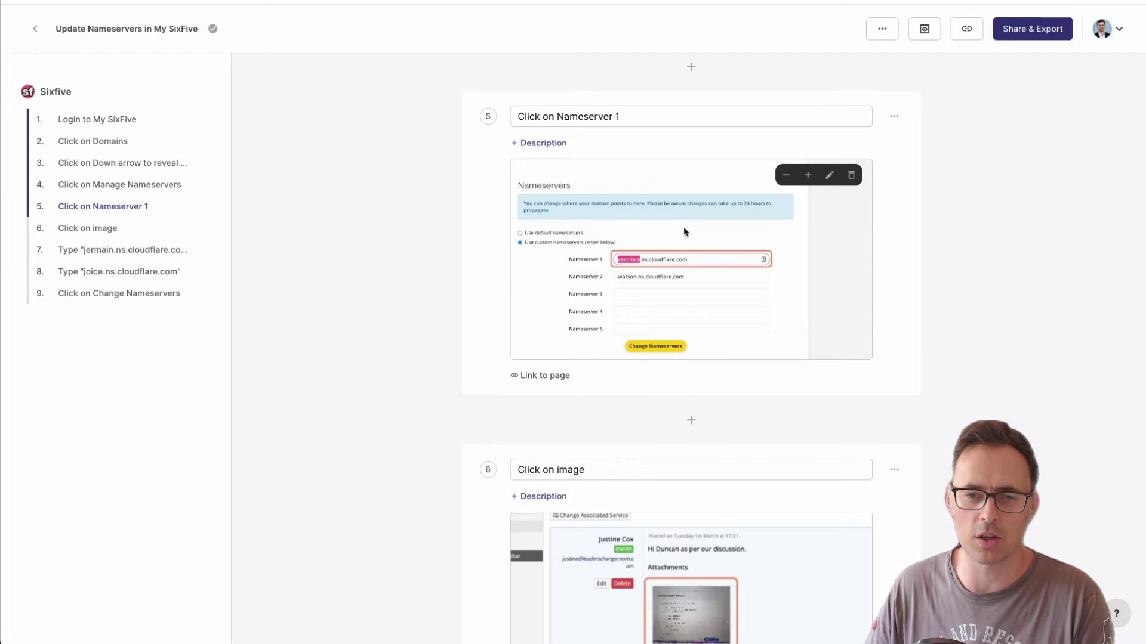
pyautogui.click(895, 471)
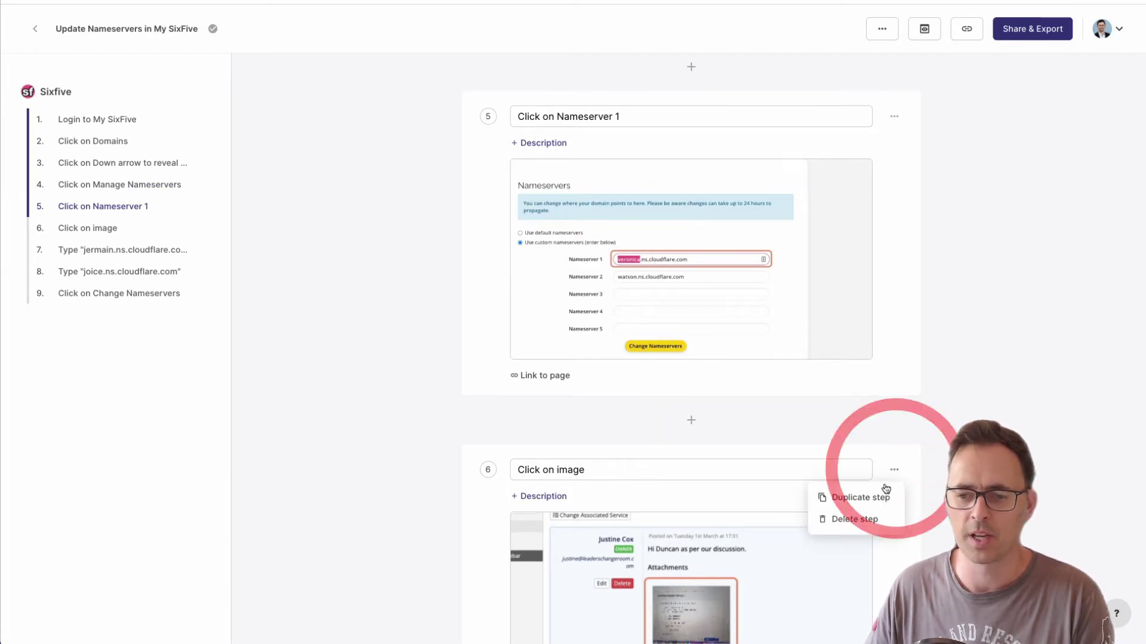
pyautogui.click(855, 519)
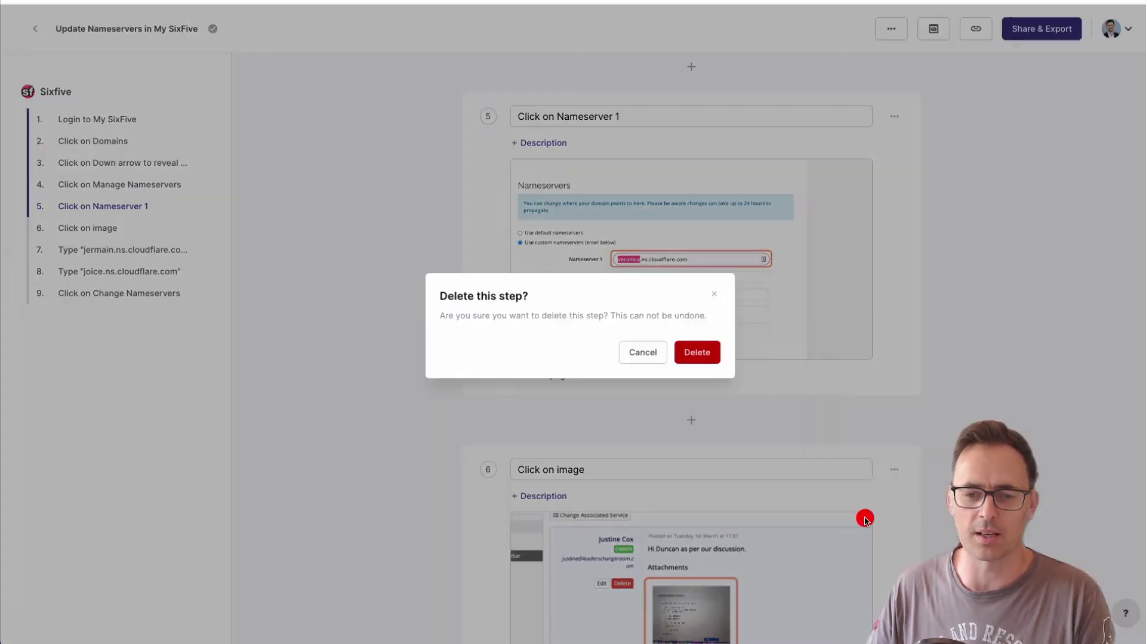
pyautogui.click(698, 352)
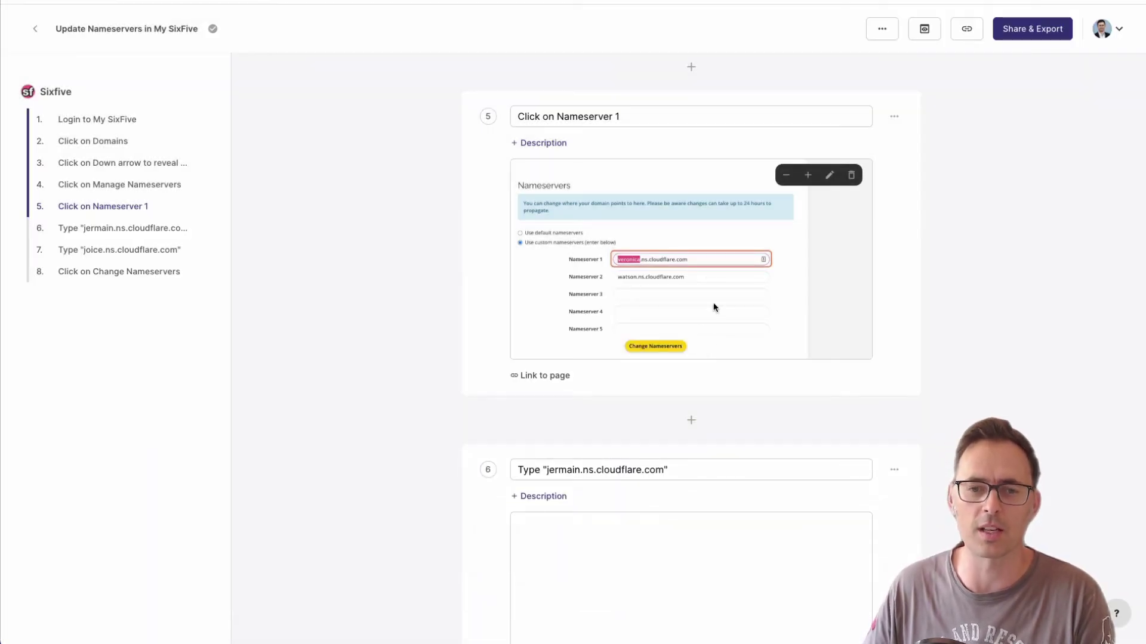
# - Extend the title of workflow step 5 to read "Click on Nameserver 1, and update the Nameserver"
pyautogui.click(623, 117)
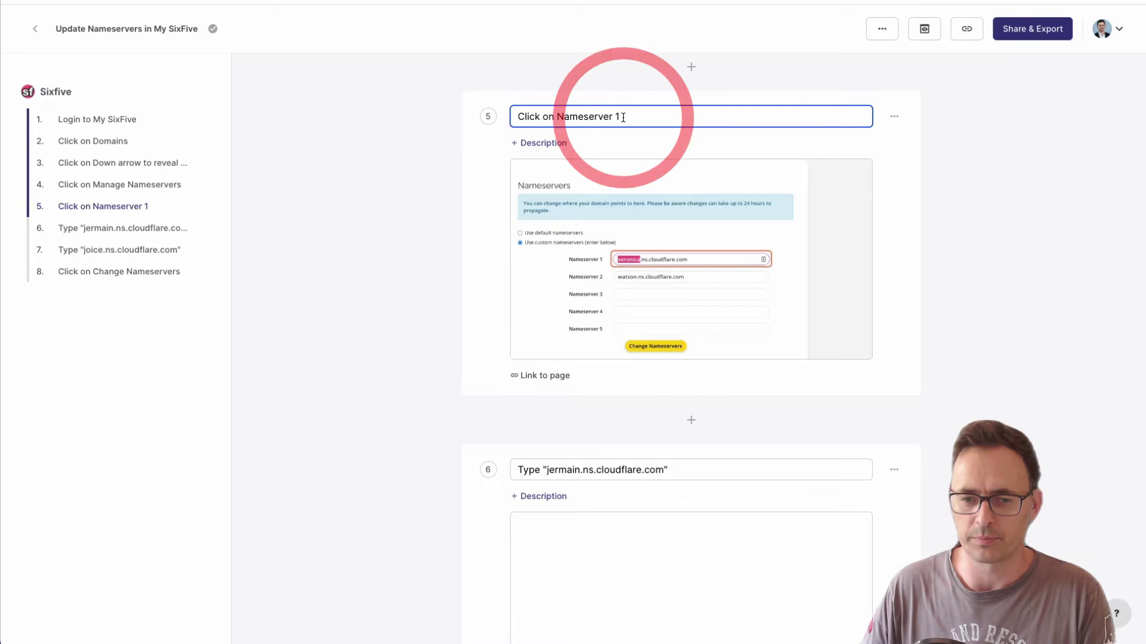
pyautogui.write(', and up')
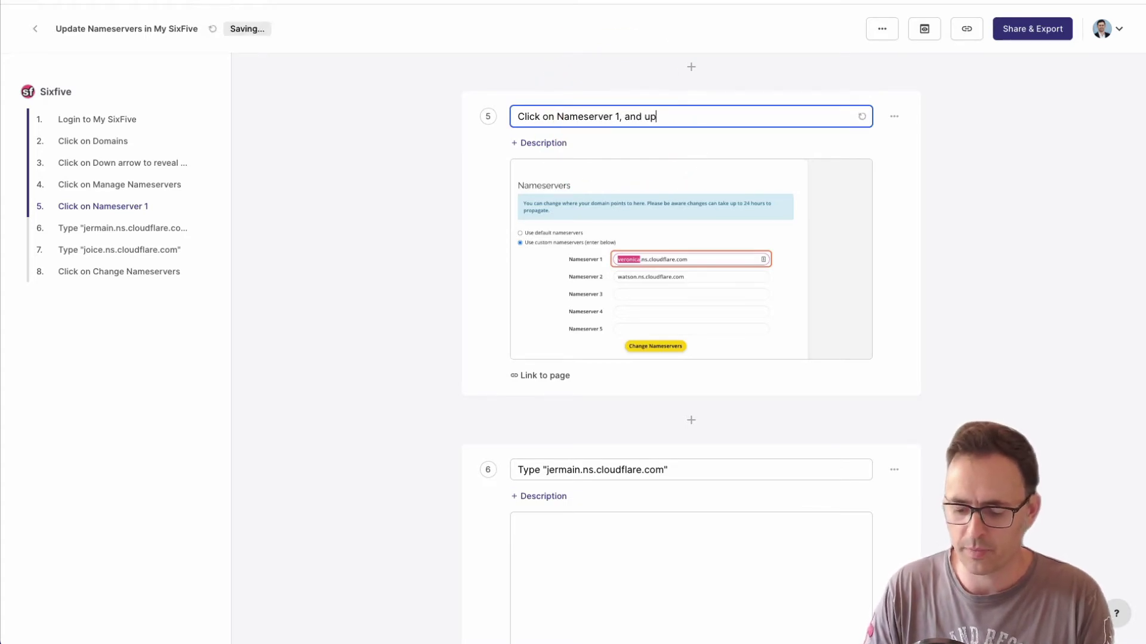
pyautogui.write('date the ')
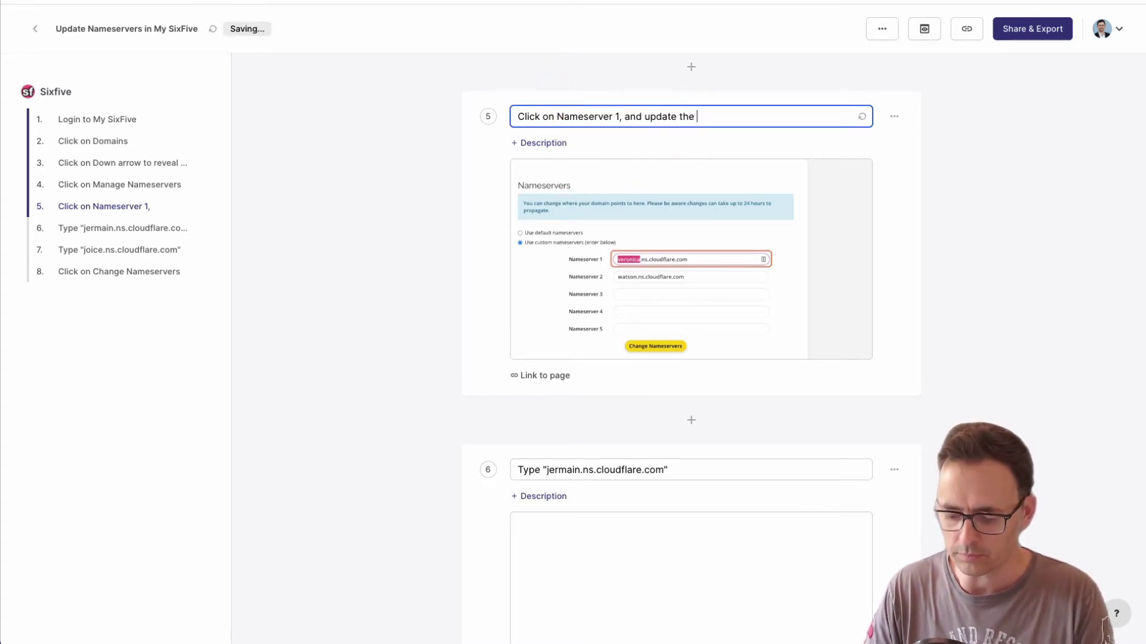
pyautogui.write('Nameserver')
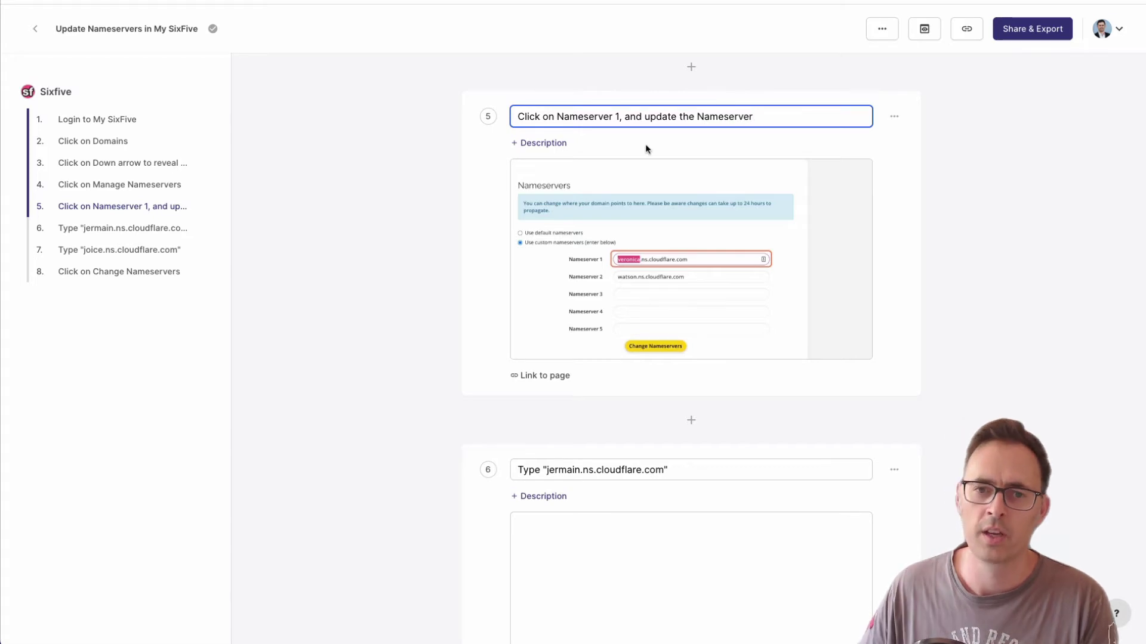
# - Delete the workflow step titled Type "jermain.ns.cloudflare.com"
pyautogui.scroll(-1, 631, 163)
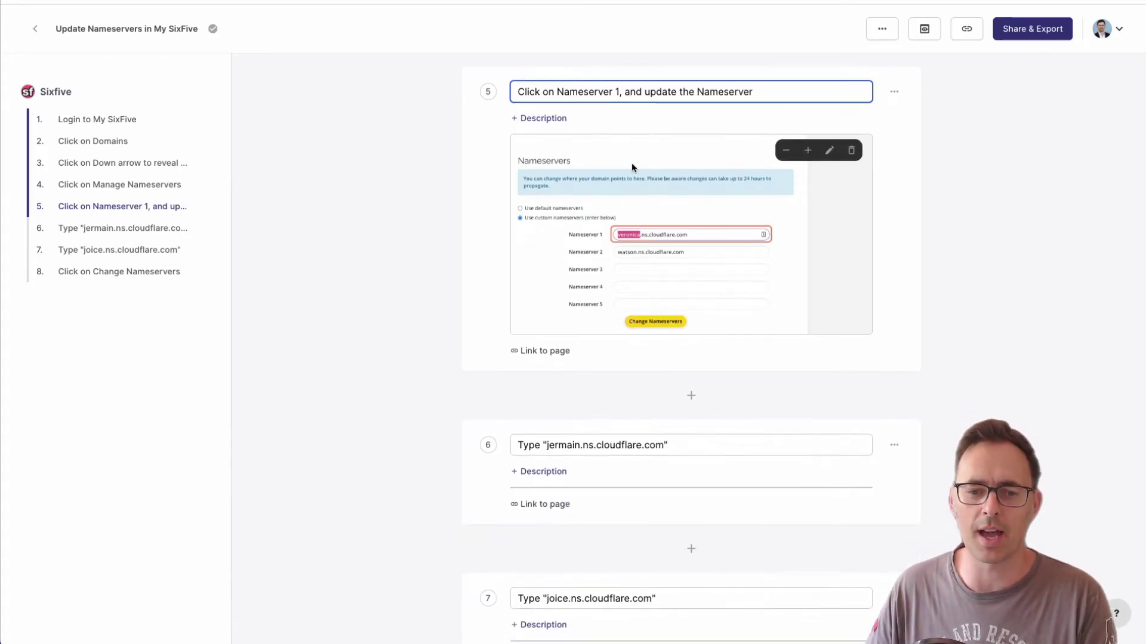
pyautogui.scroll(-5, 632, 163)
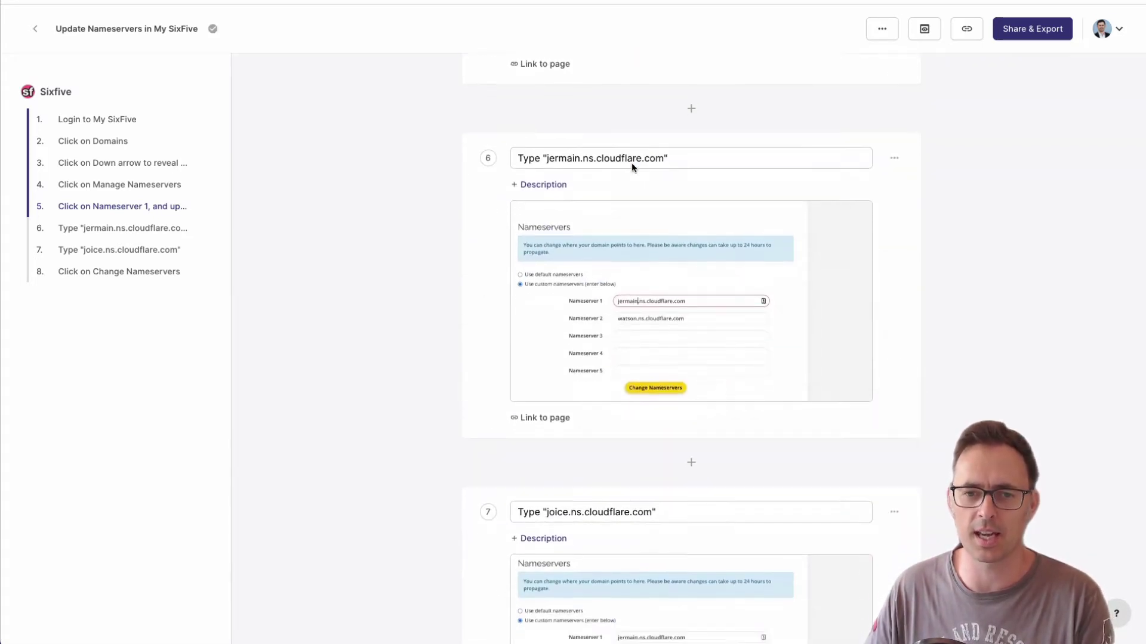
pyautogui.scroll(-1, 631, 162)
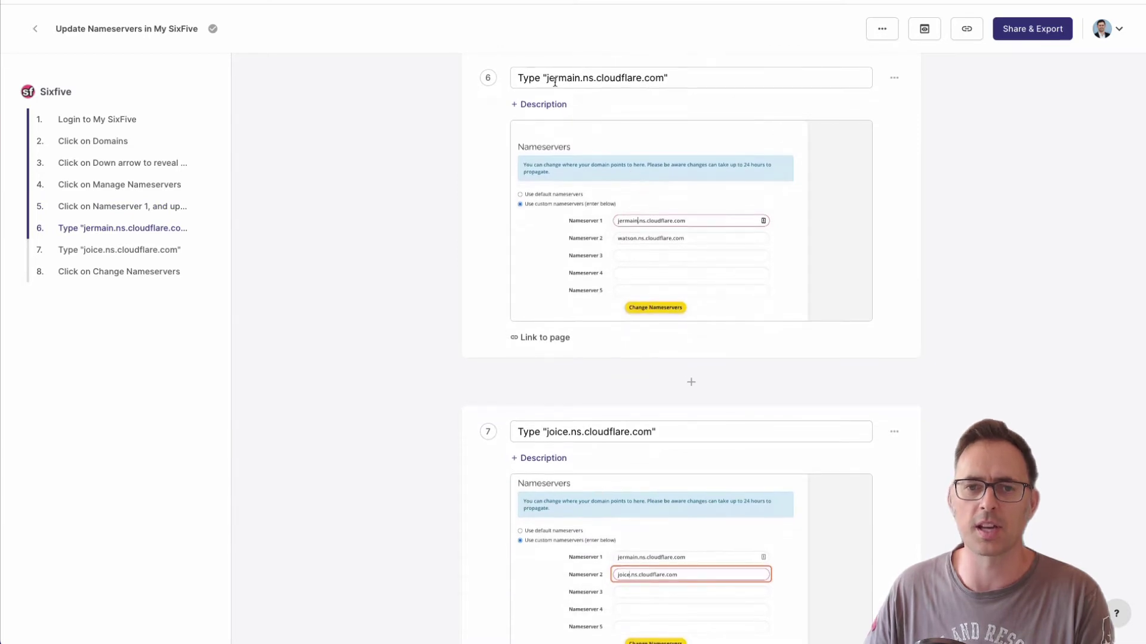
pyautogui.click(894, 78)
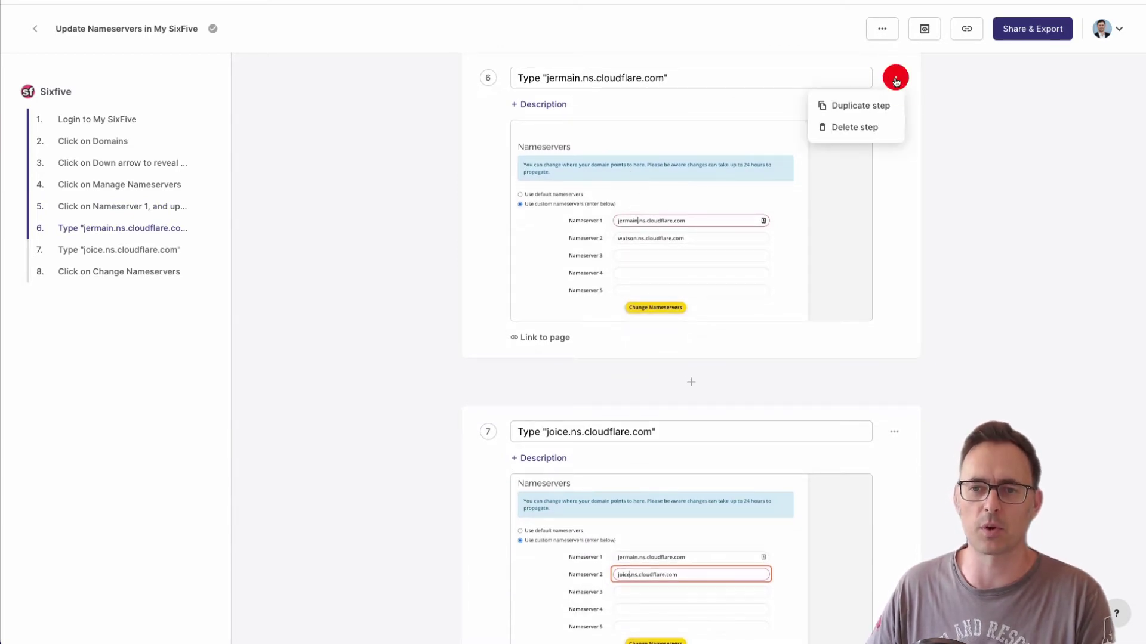
pyautogui.click(850, 126)
pyautogui.click(698, 352)
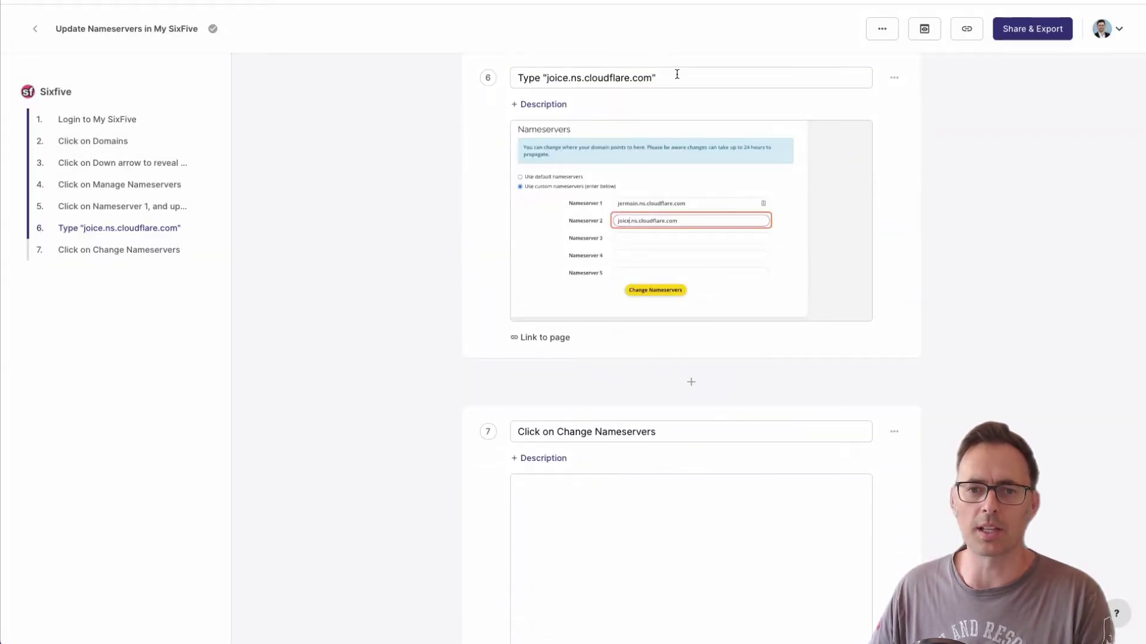
# - Replace the title of workflow step 6 with "Repeat for other Nameservers as necessary"
pyautogui.moveTo(675, 75); pyautogui.dragTo(477, 75)
pyautogui.write('REpe')
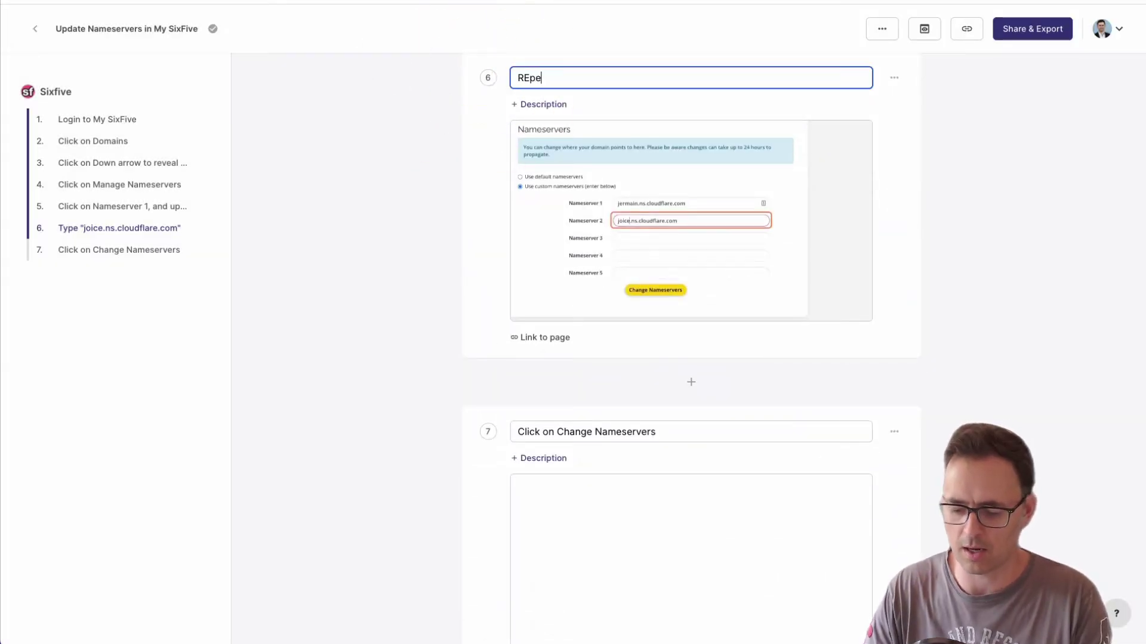
pyautogui.write('at for other Nameservers as necessary')
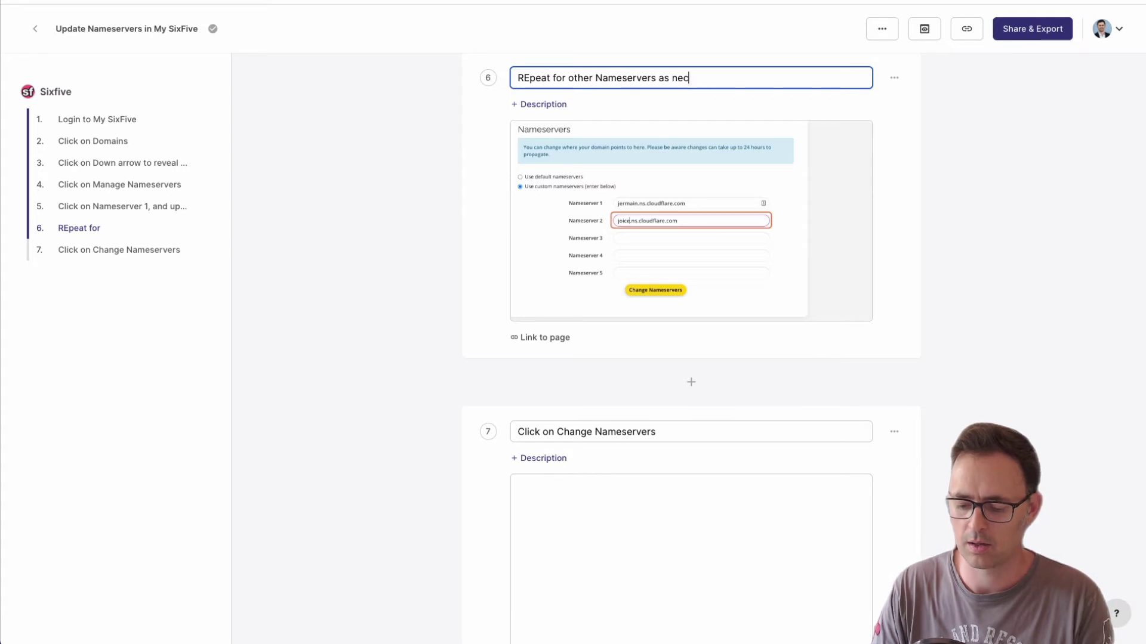
pyautogui.click(527, 77)
pyautogui.press('BackSpace')
pyautogui.write('e')
pyautogui.scroll(1, 737, 212)
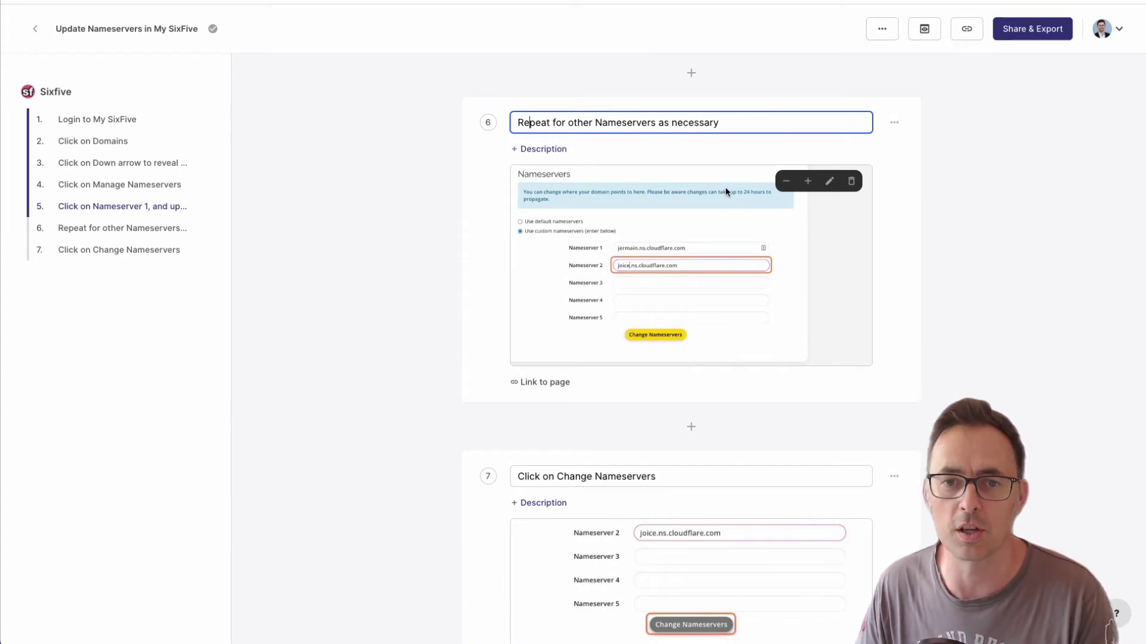
# - Put Change Nameservers in quotation marks in the title of workflow step 7 and append "to save your changes"
pyautogui.scroll(-1, 725, 192)
pyautogui.scroll(-3, 725, 192)
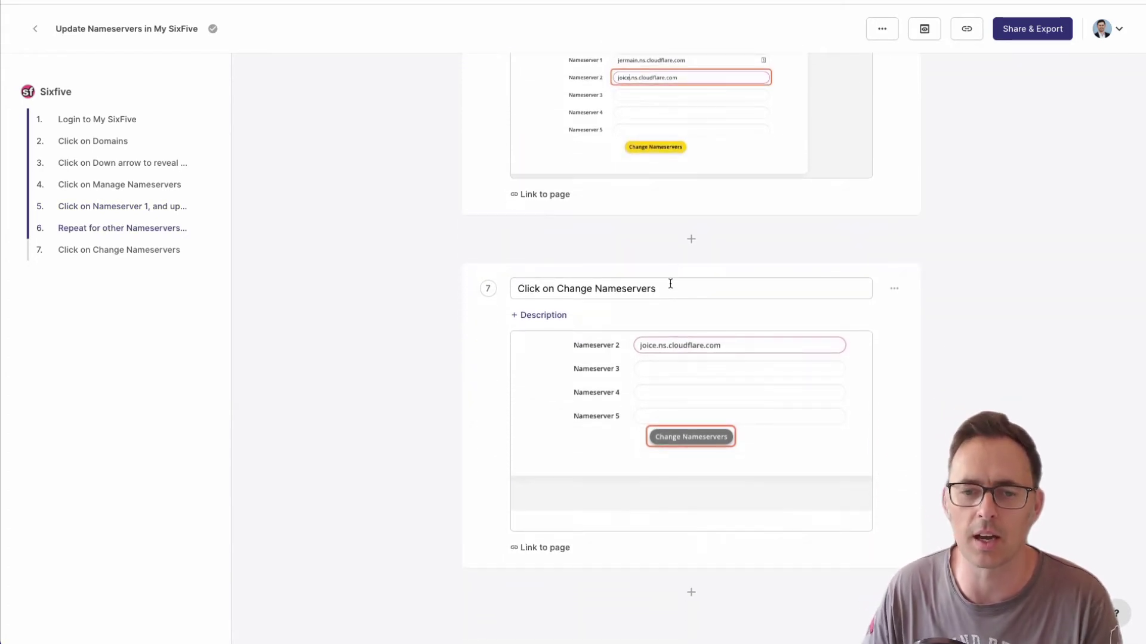
pyautogui.click(663, 280)
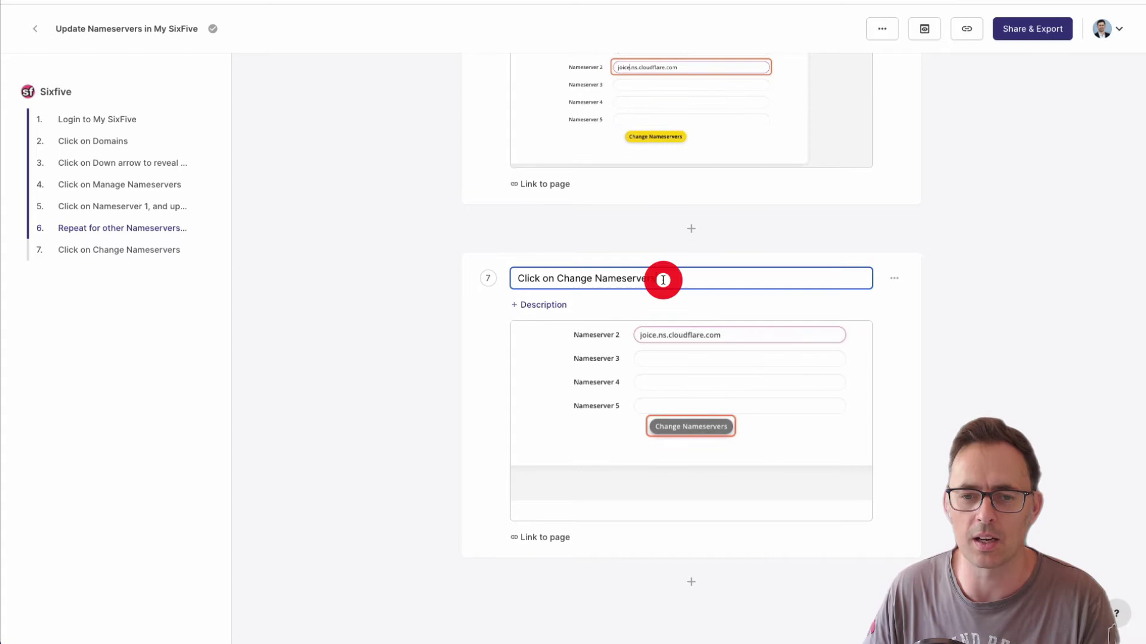
pyautogui.write('"Change Nameservers')
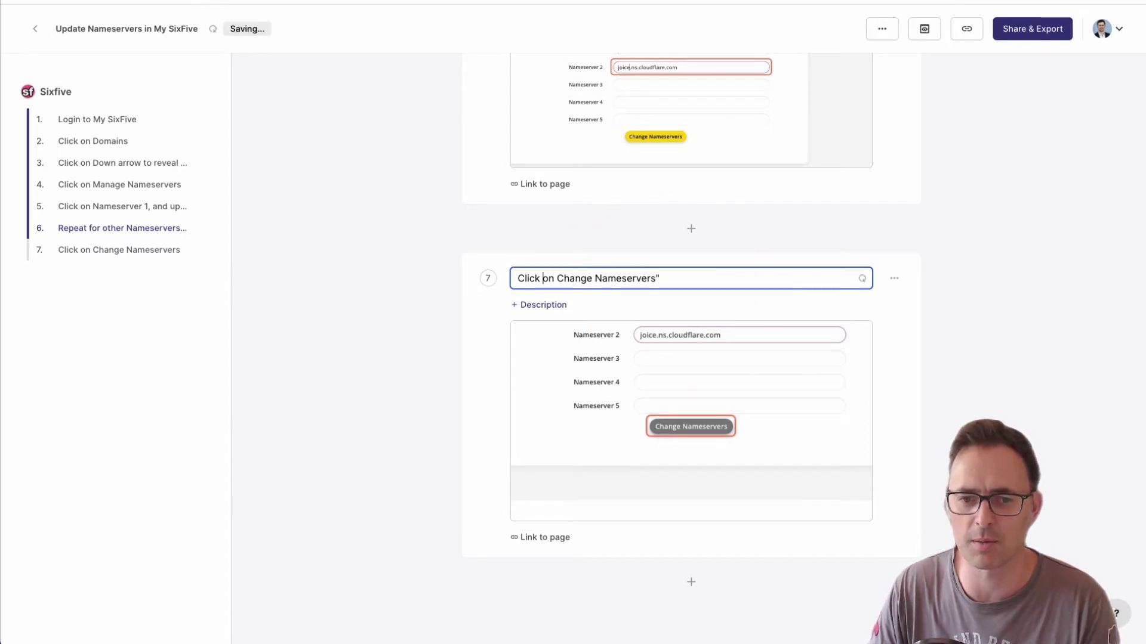
pyautogui.write('"')
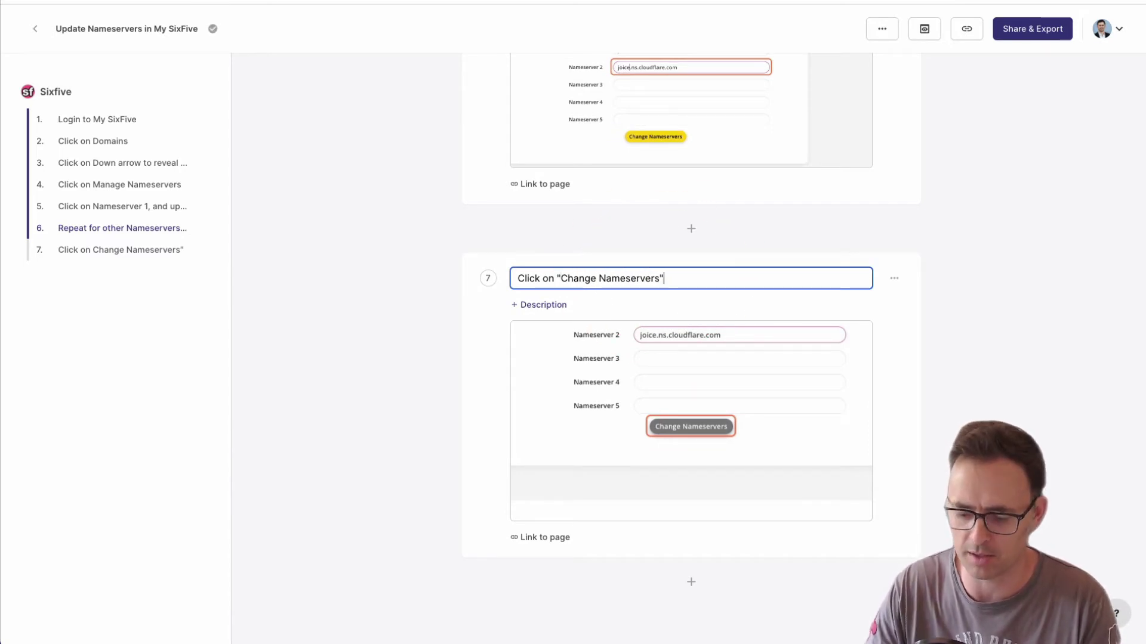
pyautogui.write(' to save your changes')
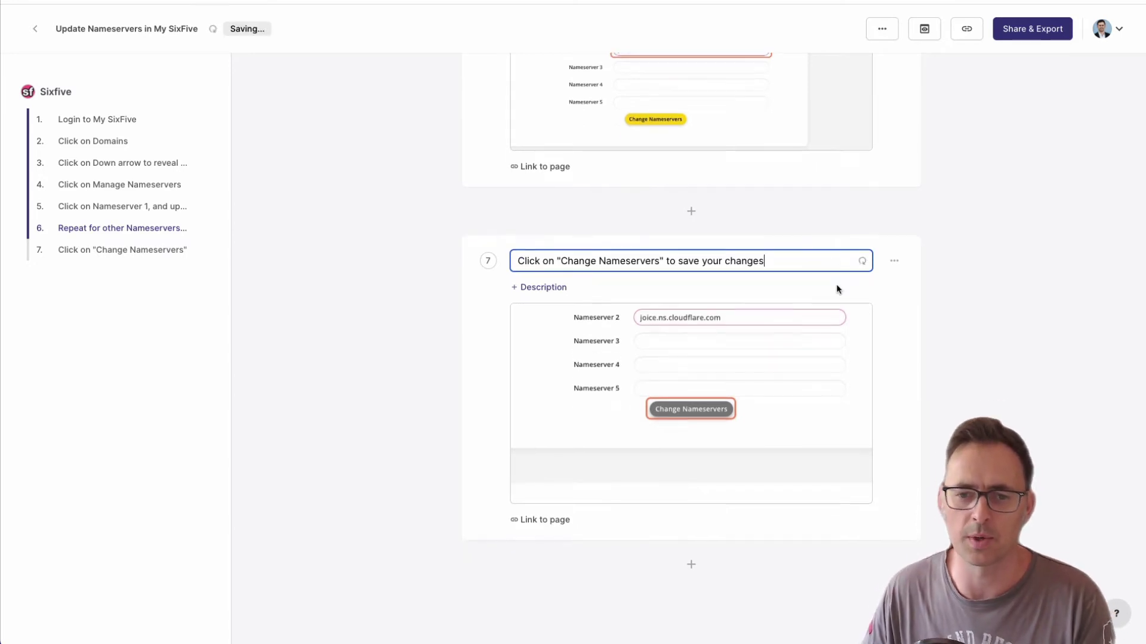
# - Open the workflow's share and export options and copy its shareable link
pyautogui.moveTo(799, 357)
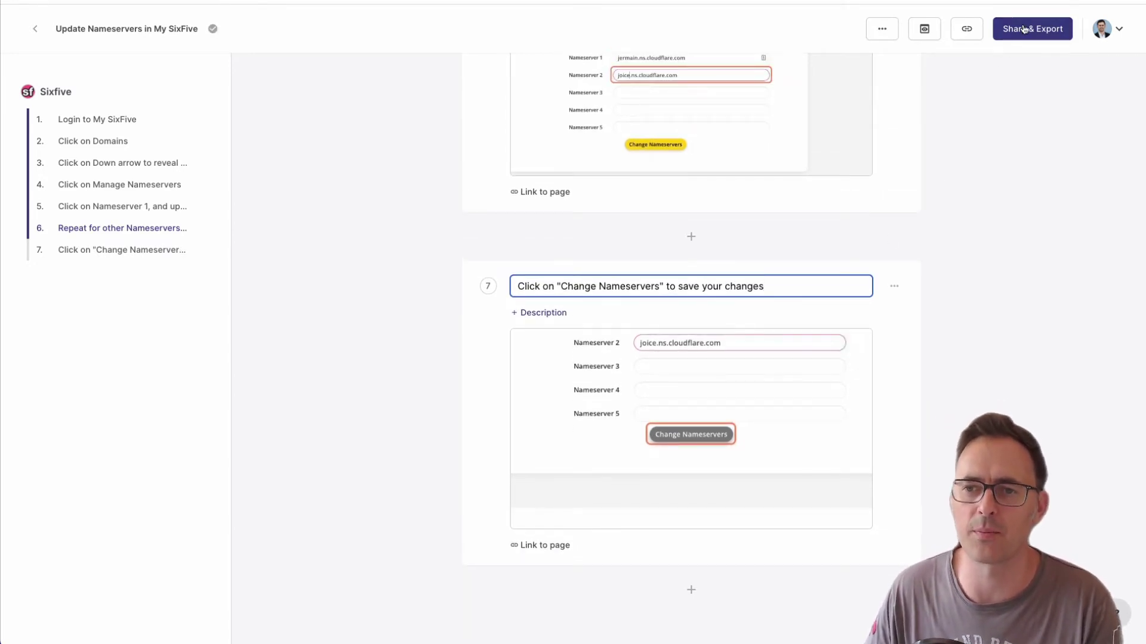
pyautogui.scroll(20, 945, 162)
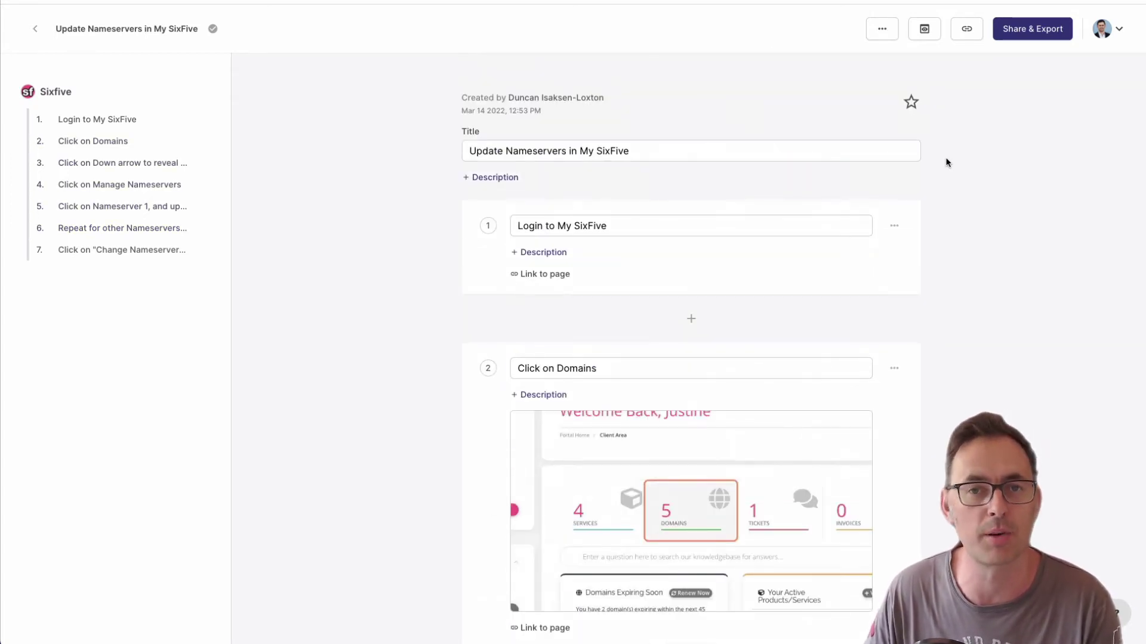
pyautogui.click(1034, 29)
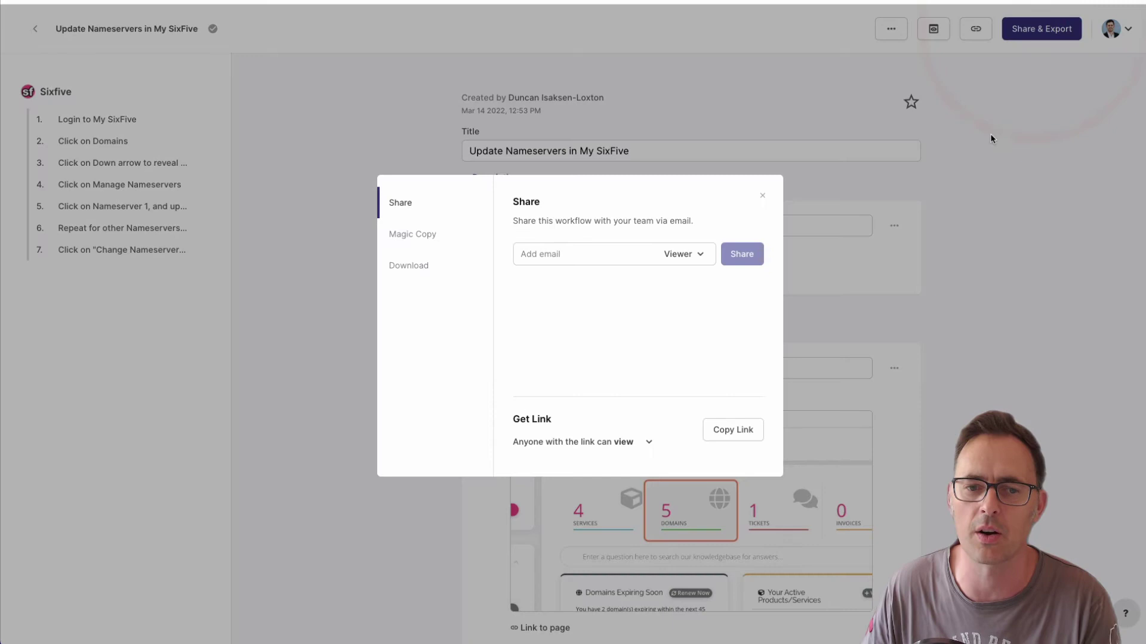
pyautogui.click(556, 255)
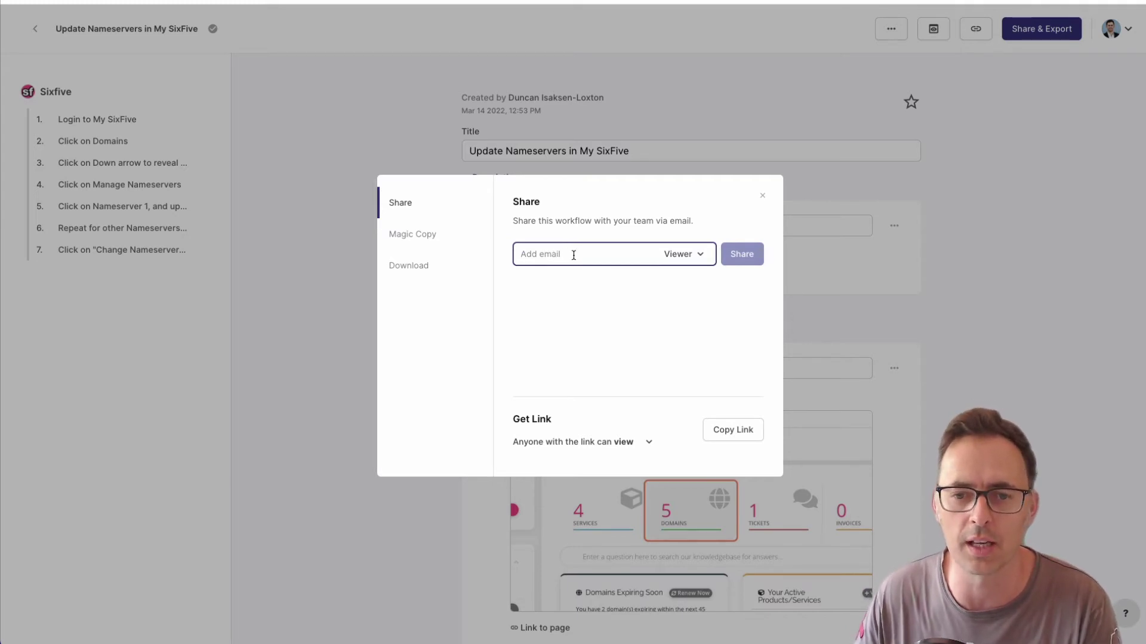
pyautogui.click(719, 434)
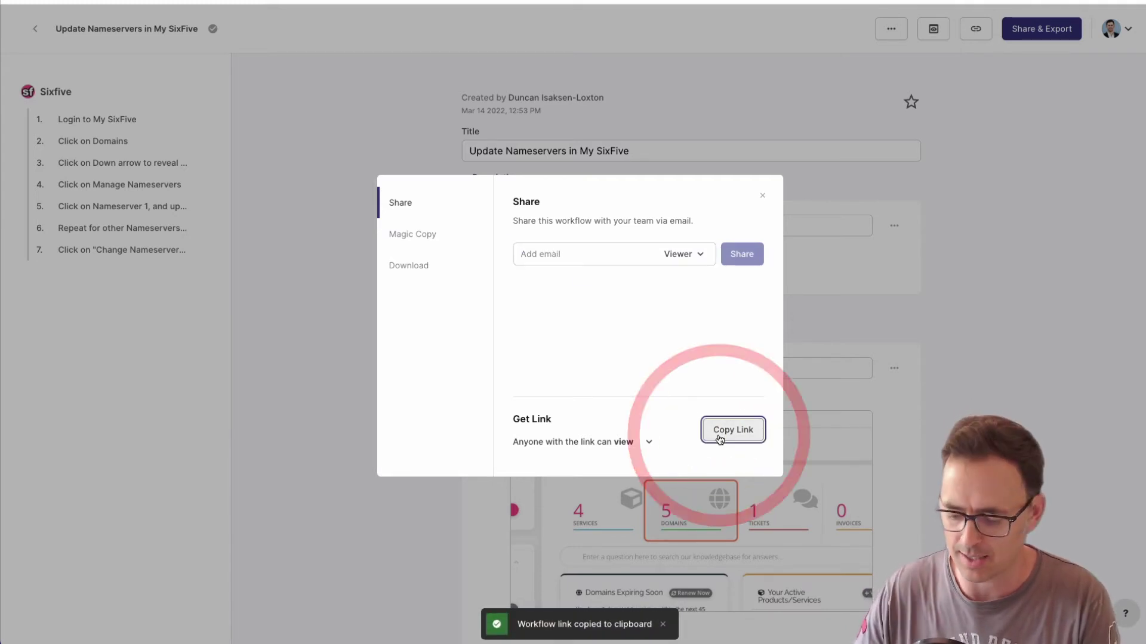
# - Open the copied workflow link in a private browser window to view the guide as a logged-out visitor
pyautogui.hotkey('ctrl', 'shift', 'n')
pyautogui.hotkey('ctrl', 'v')
pyautogui.press('Return')
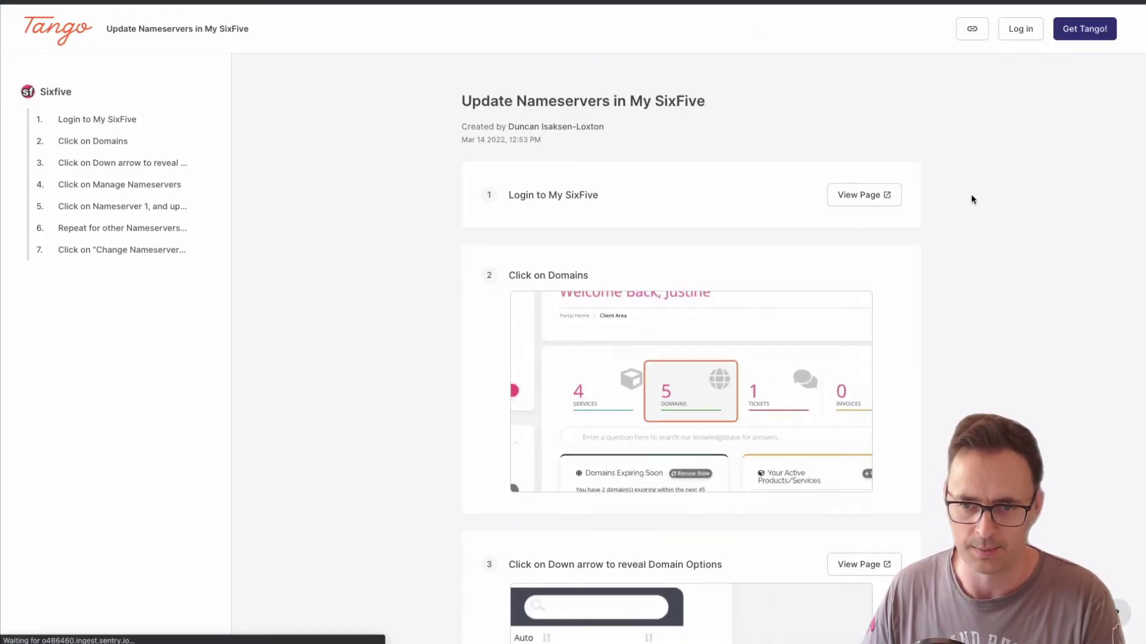
# - Read through the shared nameserver guide from its first step to step 7 as a logged-out visitor
pyautogui.scroll(-5, 971, 195)
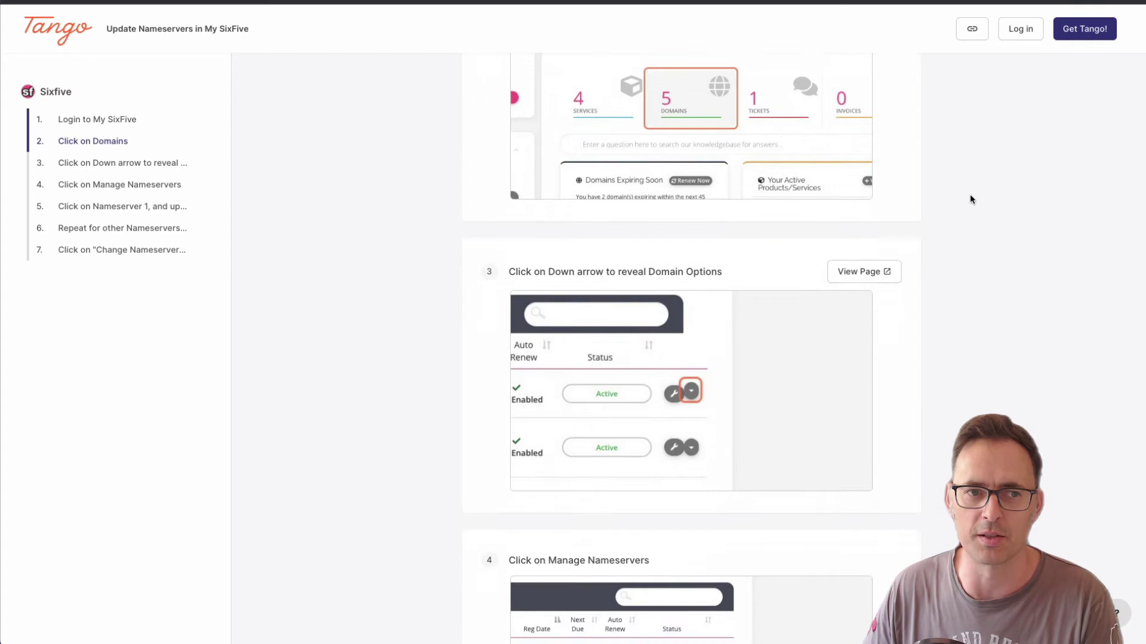
pyautogui.scroll(-10, 970, 196)
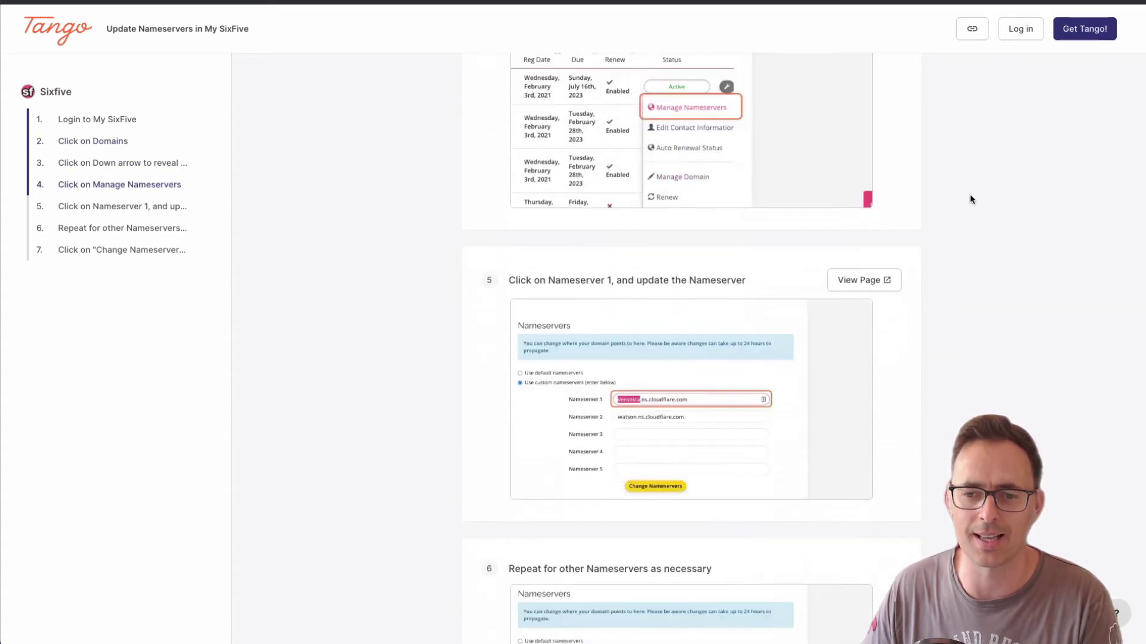
pyautogui.scroll(-11, 969, 196)
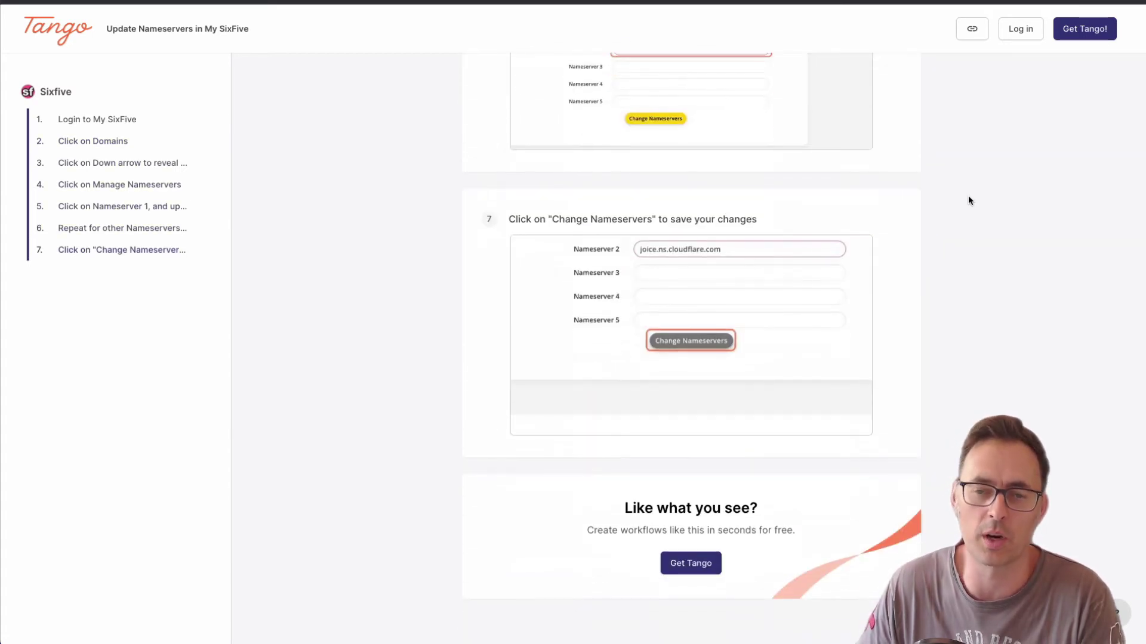
pyautogui.click(968, 195)
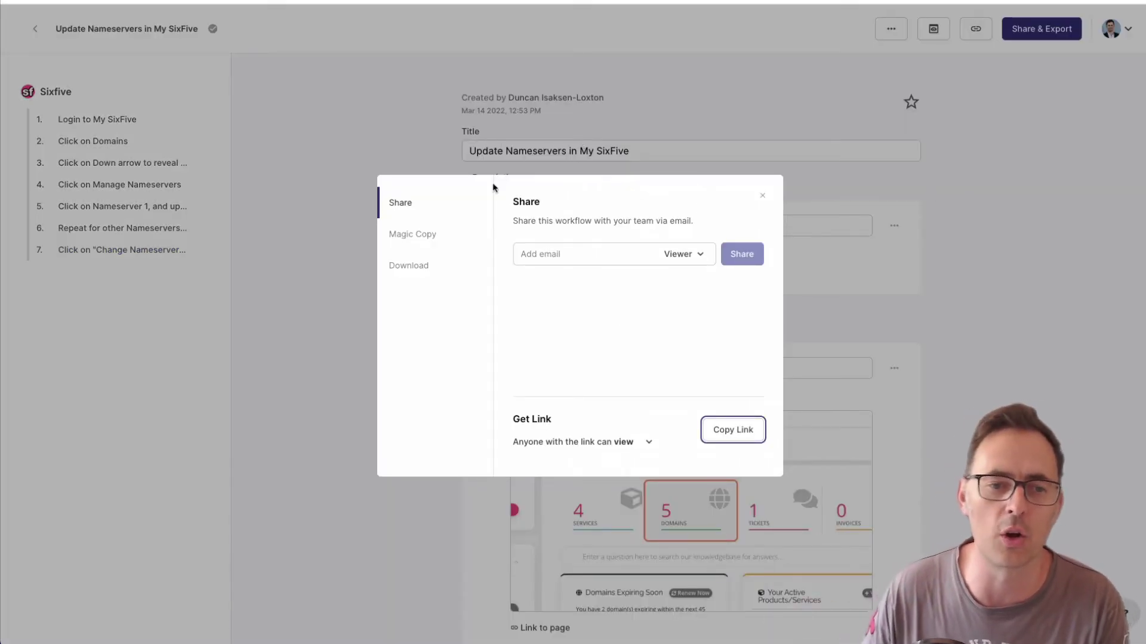
# - Copy the workflow with Magic Copy, paste it into a new blank Google Doc and check its text and screenshots
pyautogui.click(422, 233)
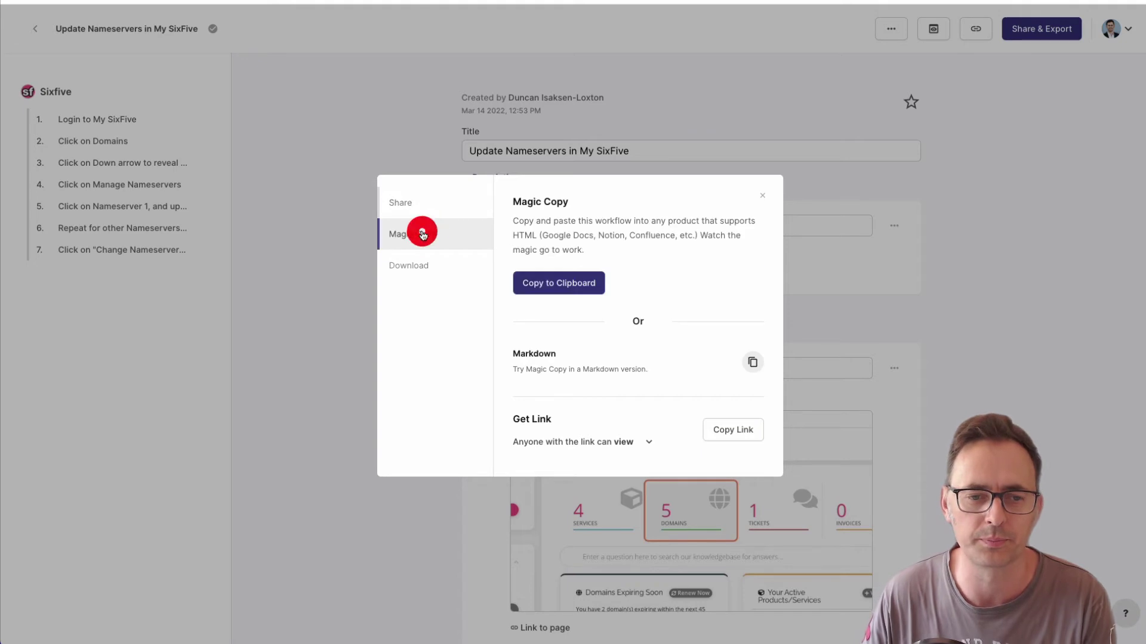
pyautogui.click(567, 287)
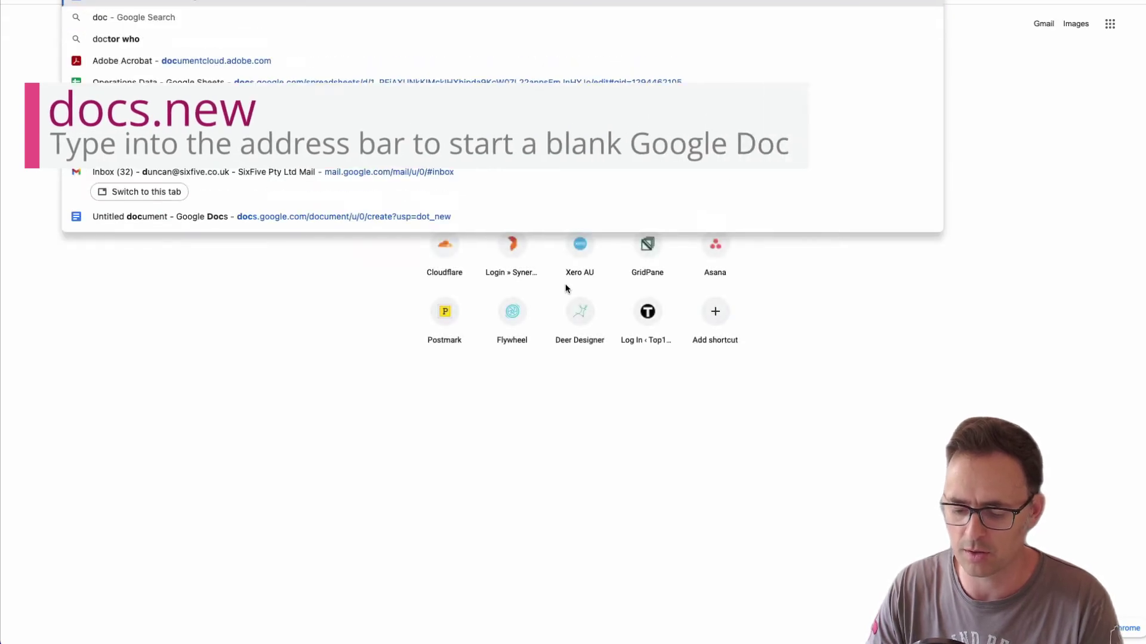
pyautogui.write('s.new')
pyautogui.press('Escape')
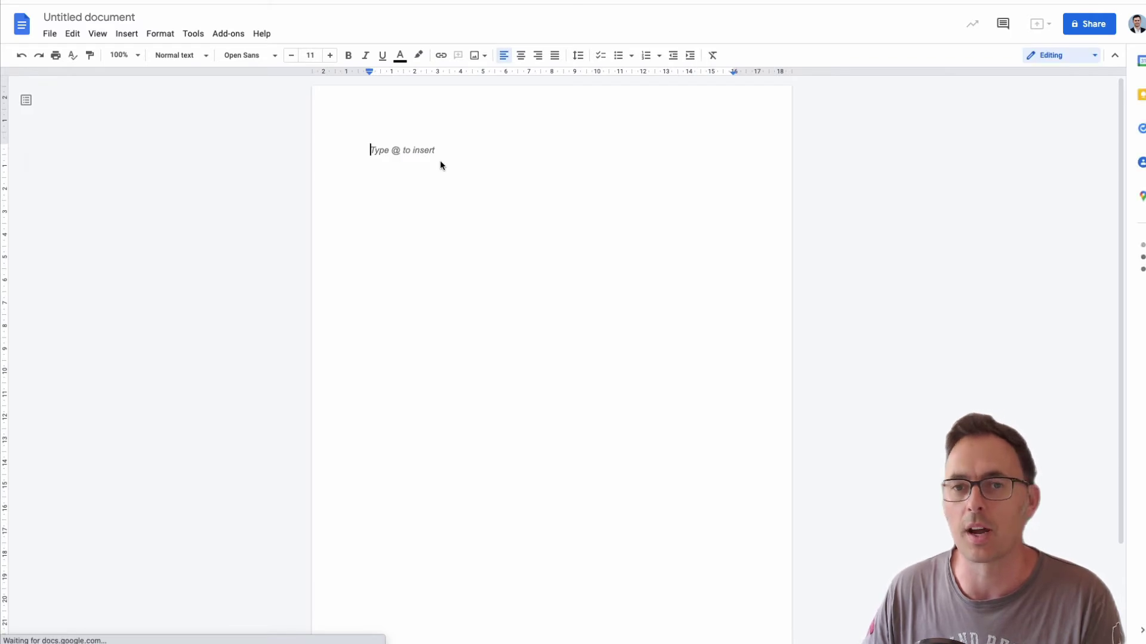
pyautogui.hotkey('ctrl', 'v')
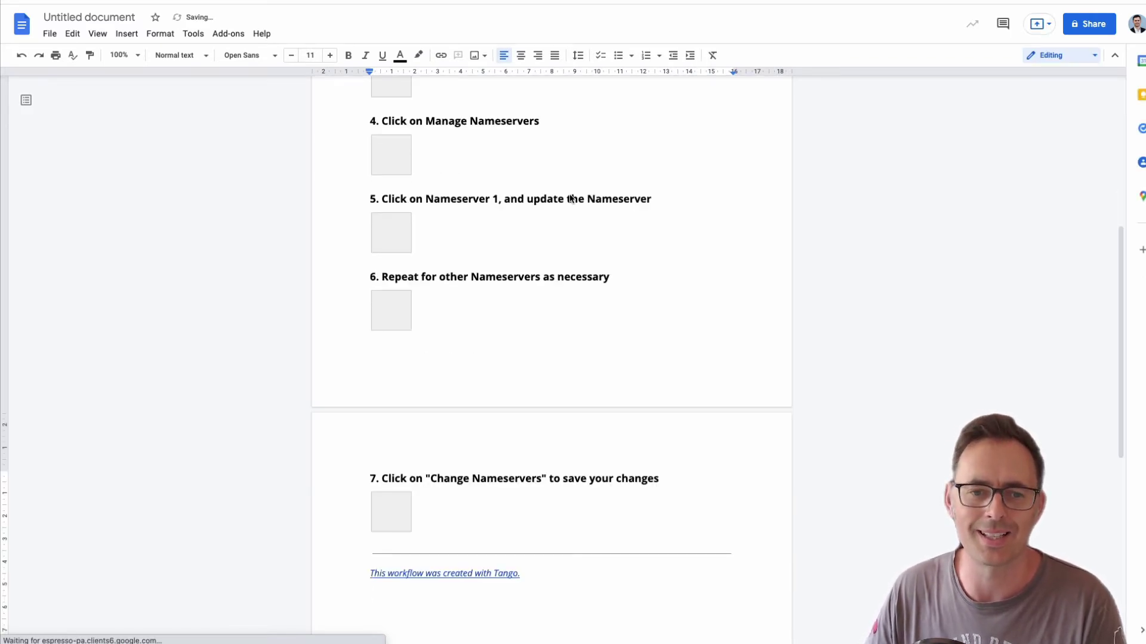
pyautogui.scroll(15, 571, 198)
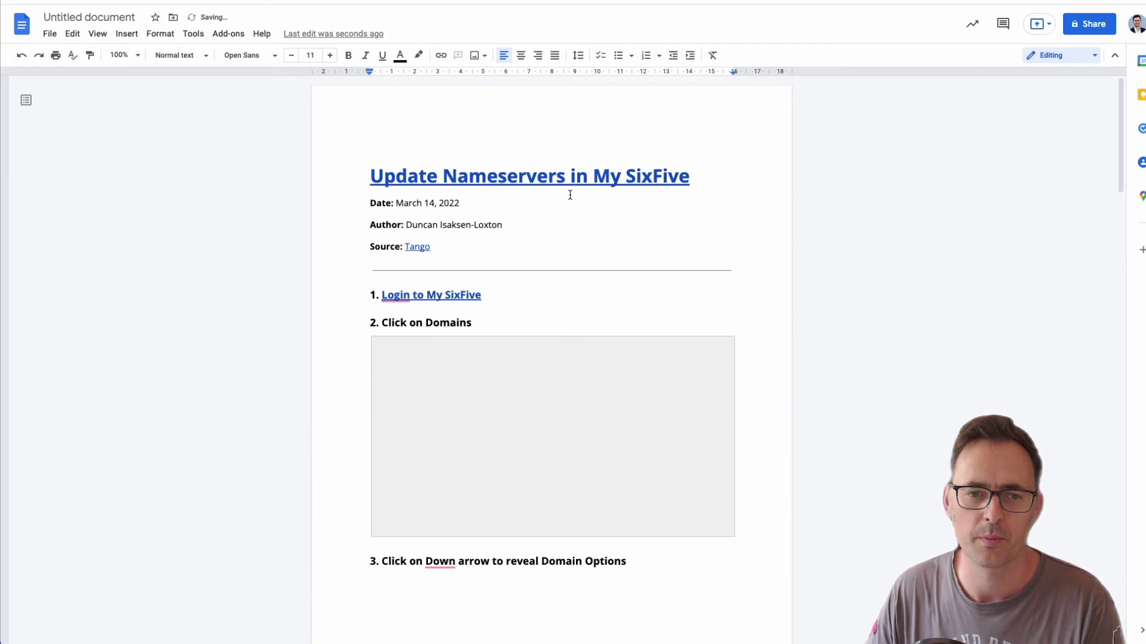
pyautogui.scroll(-6, 570, 196)
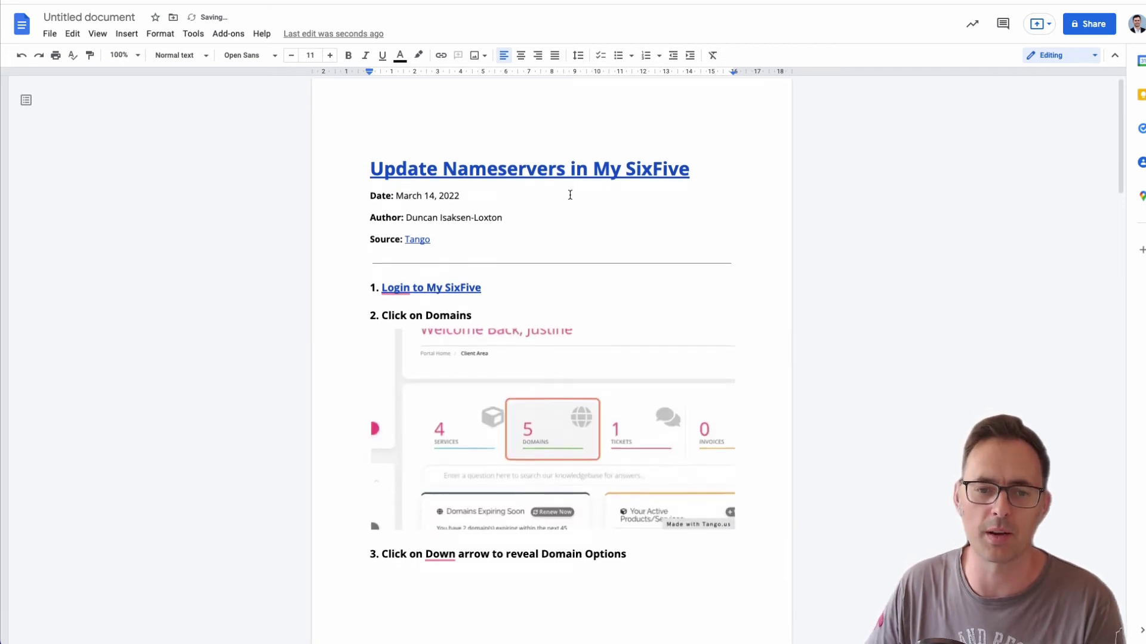
pyautogui.scroll(6, 571, 195)
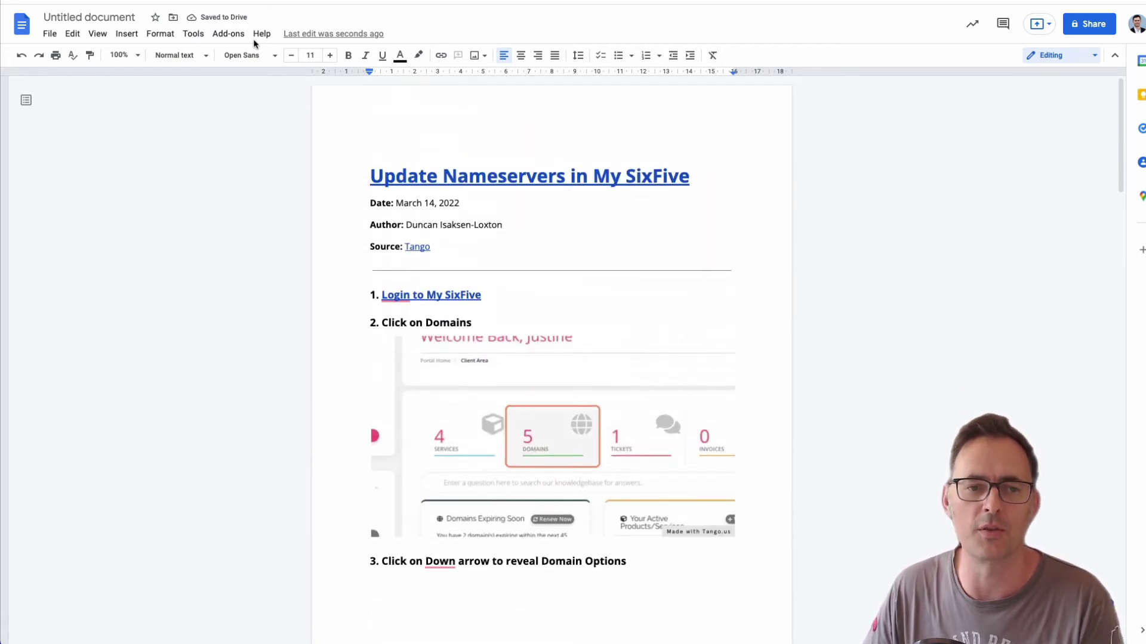
# - Move the untitled Google Doc containing the pasted guide to the bin
pyautogui.click(50, 40)
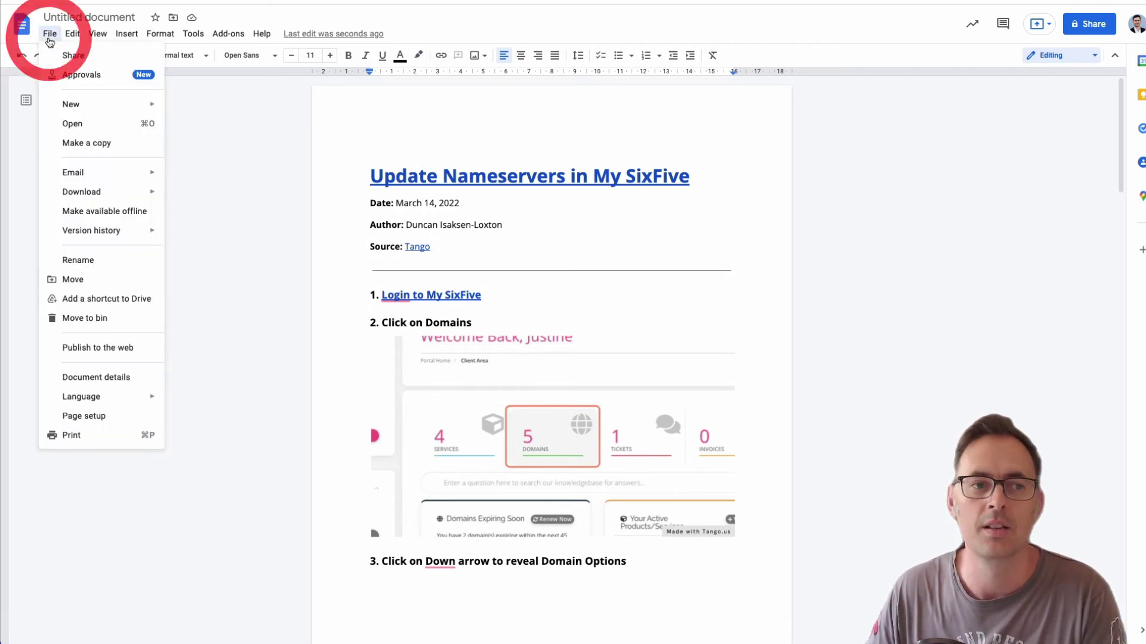
pyautogui.click(98, 318)
pyautogui.click(697, 370)
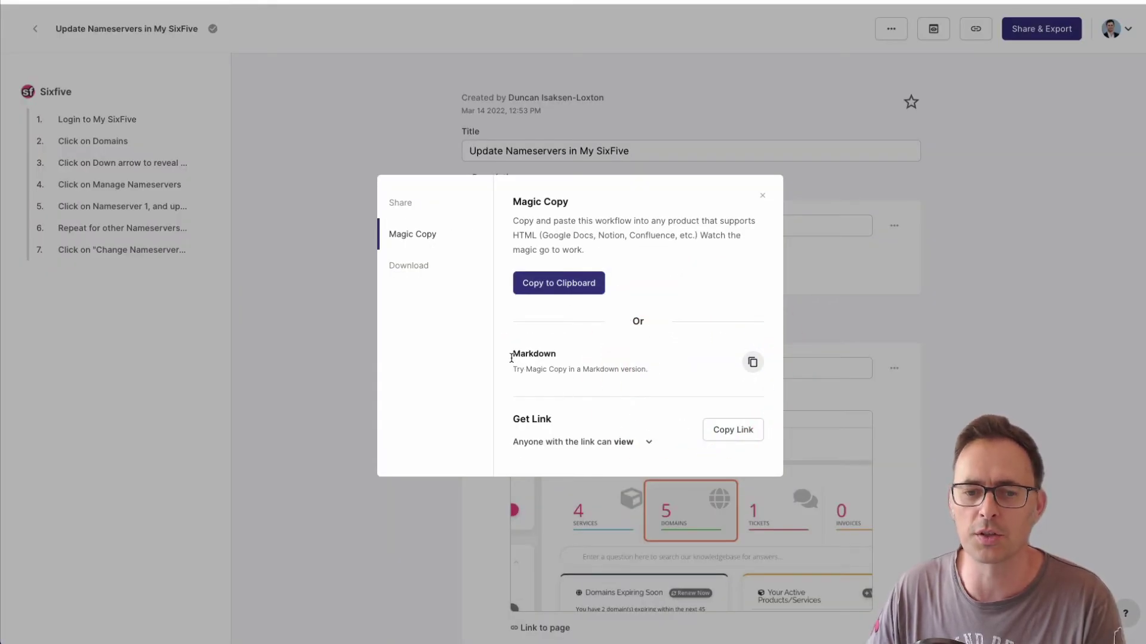
# - Look over the Markdown version of Magic Copy and the PDF download option for the Tango workflow
pyautogui.moveTo(538, 355); pyautogui.dragTo(654, 366)
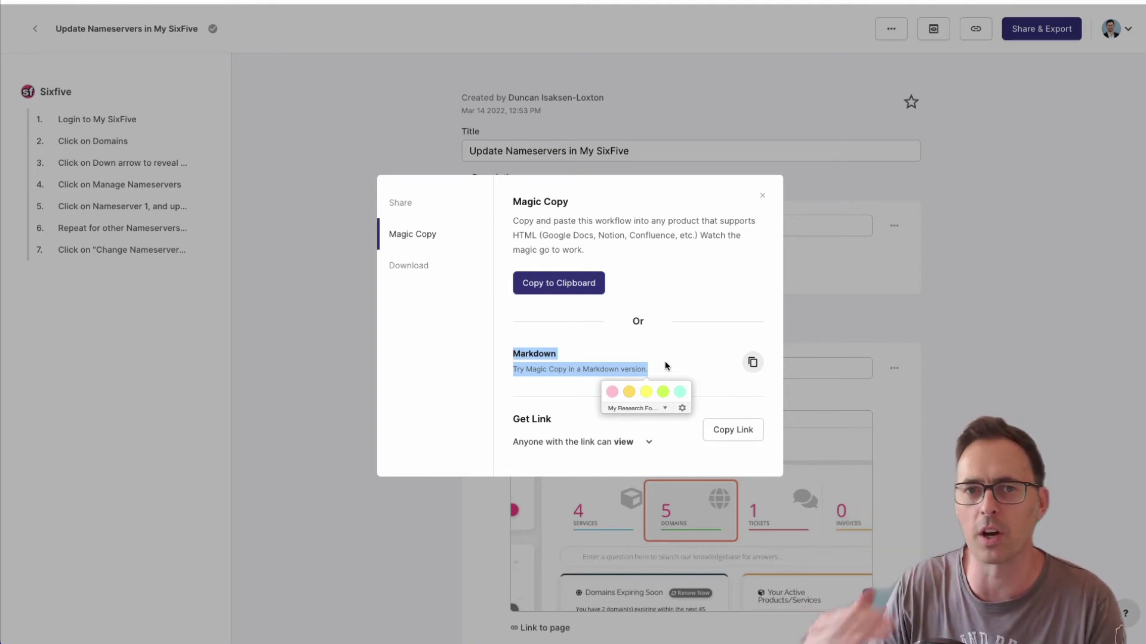
pyautogui.click(664, 360)
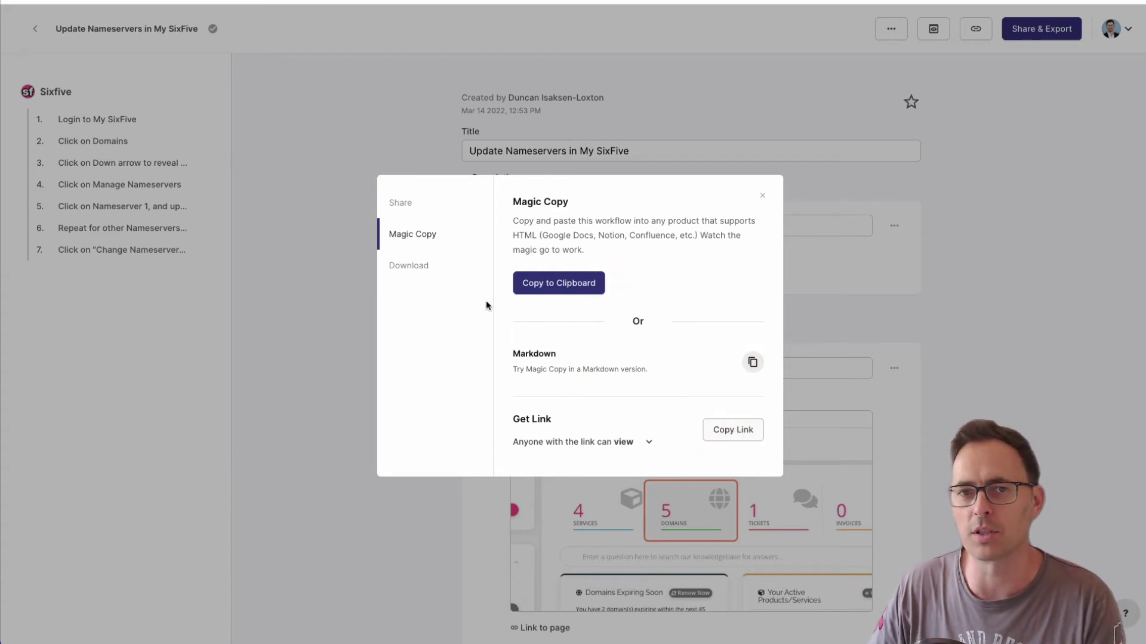
pyautogui.click(416, 265)
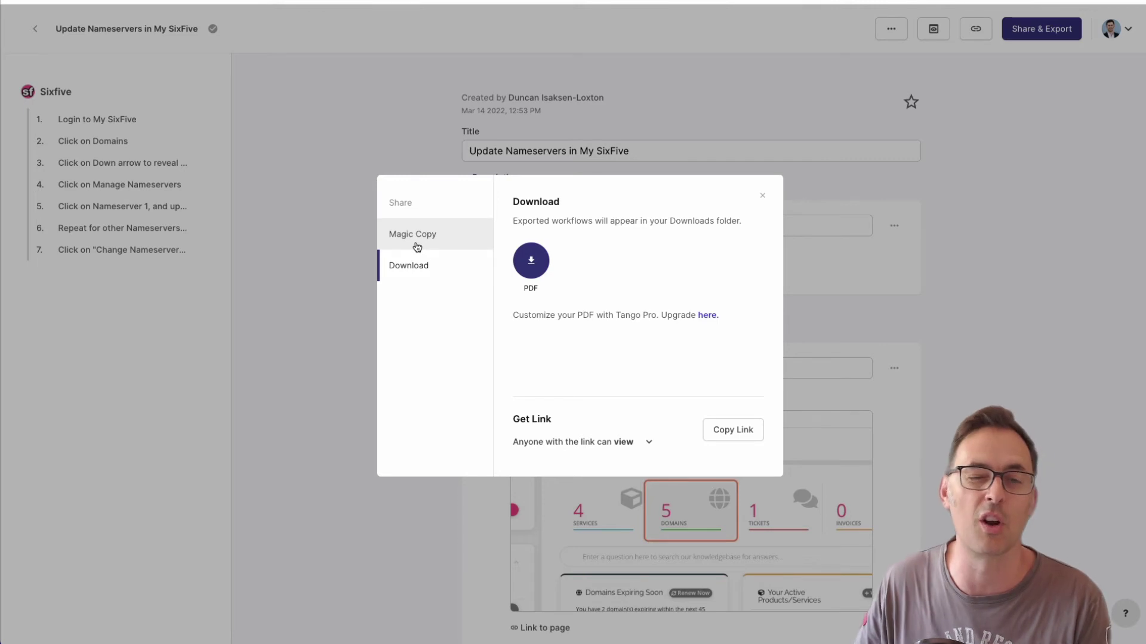
# - Copy the workflow with Magic Copy and paste it into the body of the WHMCS knowledgebase article "How to change my domain Nameservers?"
pyautogui.click(417, 246)
pyautogui.click(567, 286)
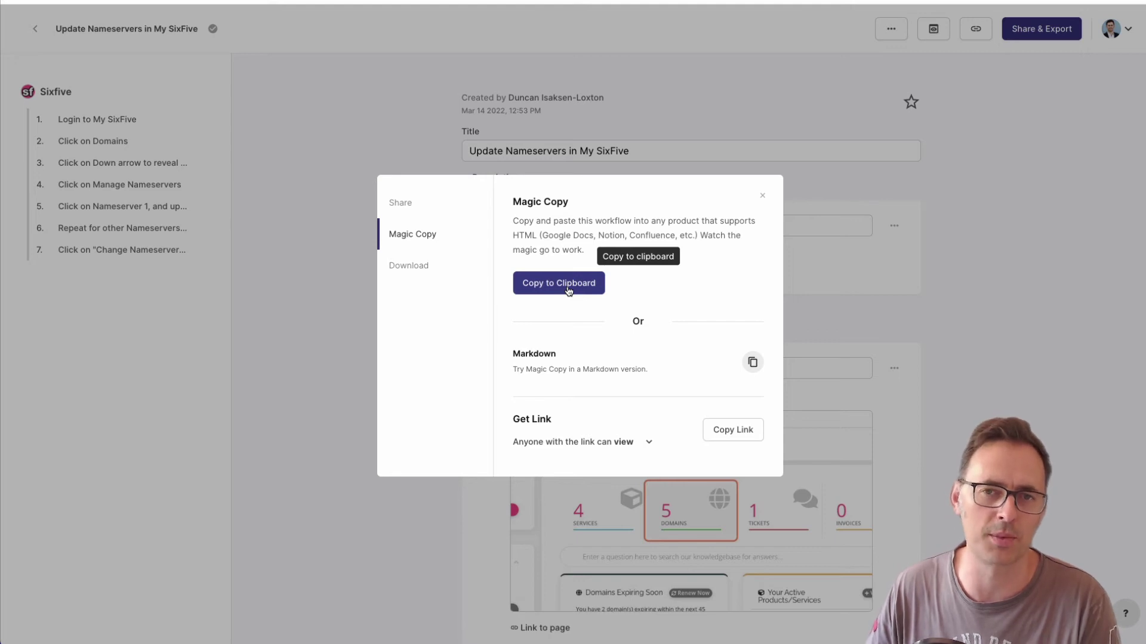
pyautogui.hotkey('ctrl', 'Tab')
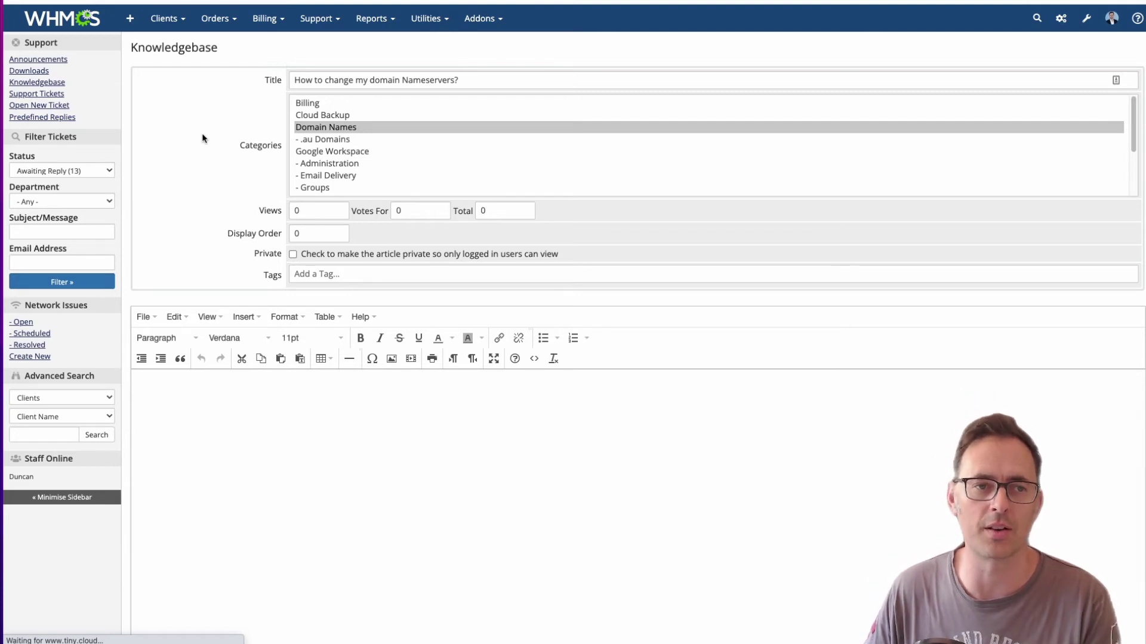
pyautogui.scroll(-1, 347, 106)
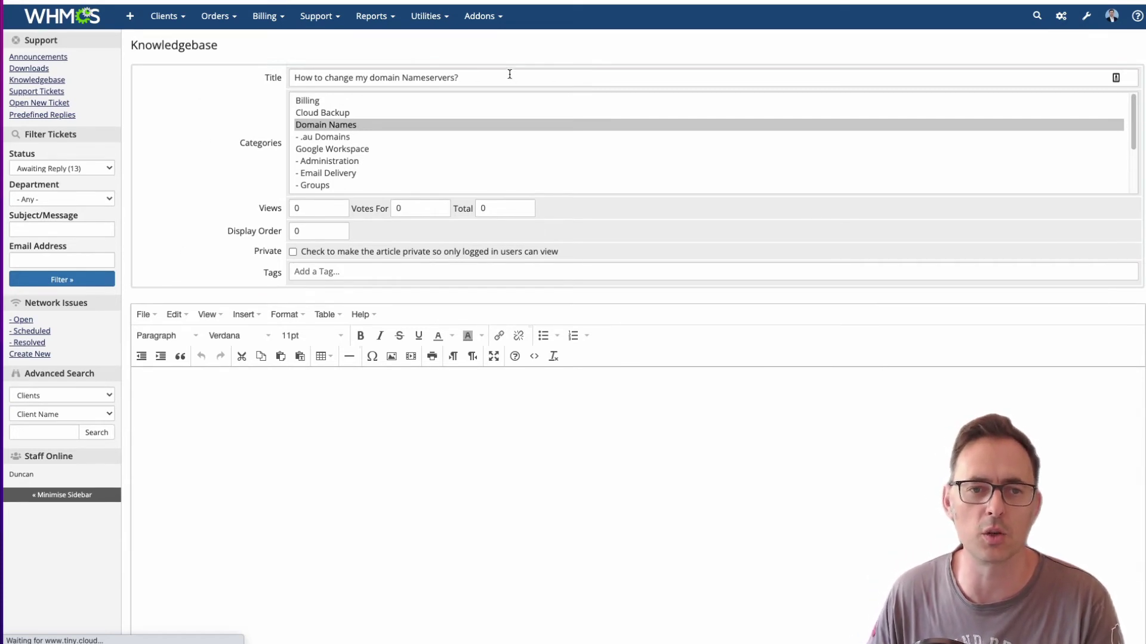
pyautogui.click(258, 64)
pyautogui.scroll(-2, 258, 64)
pyautogui.click(233, 353)
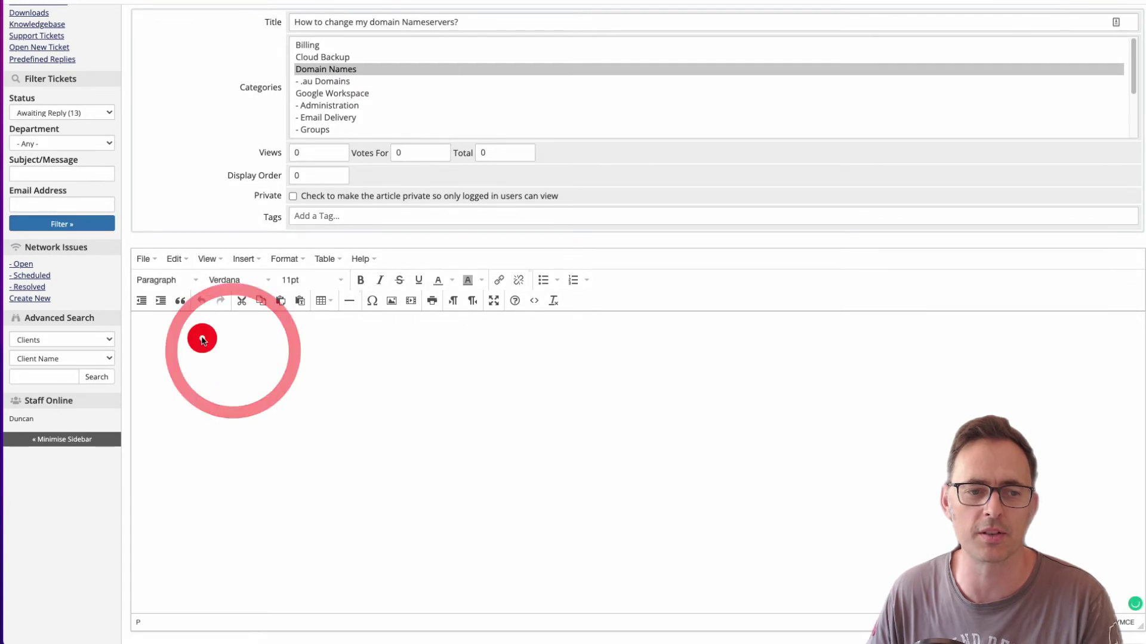
pyautogui.click(158, 327)
pyautogui.hotkey('ctrl', 'v')
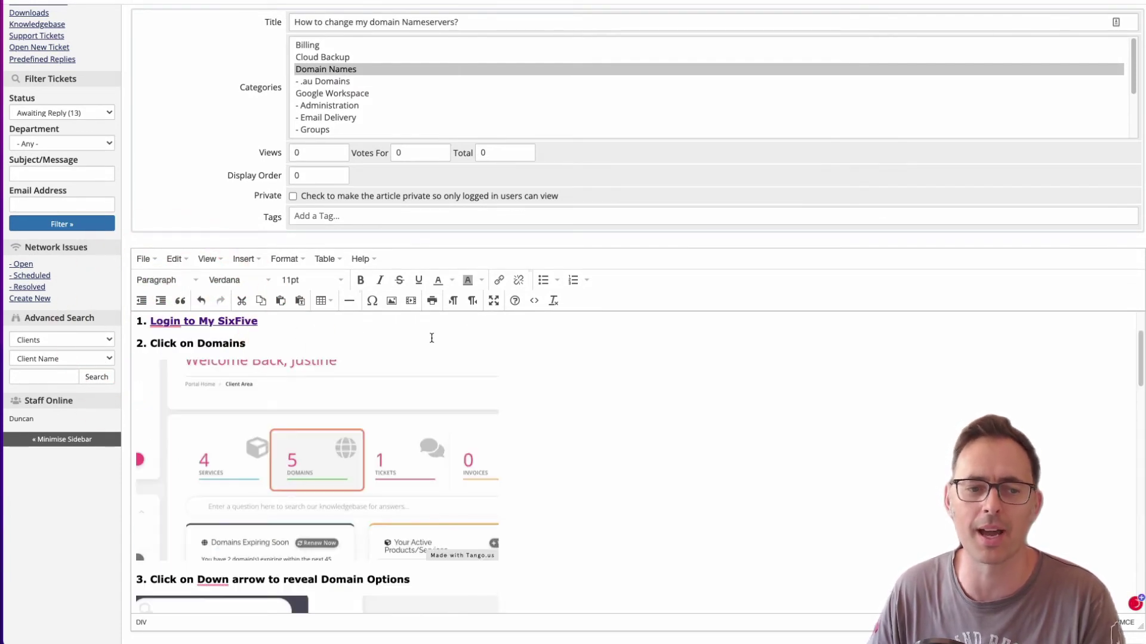
# - Delete the pasted title, date, author and source lines and the divider above step 1 of the article body
pyautogui.scroll(-10, 540, 335)
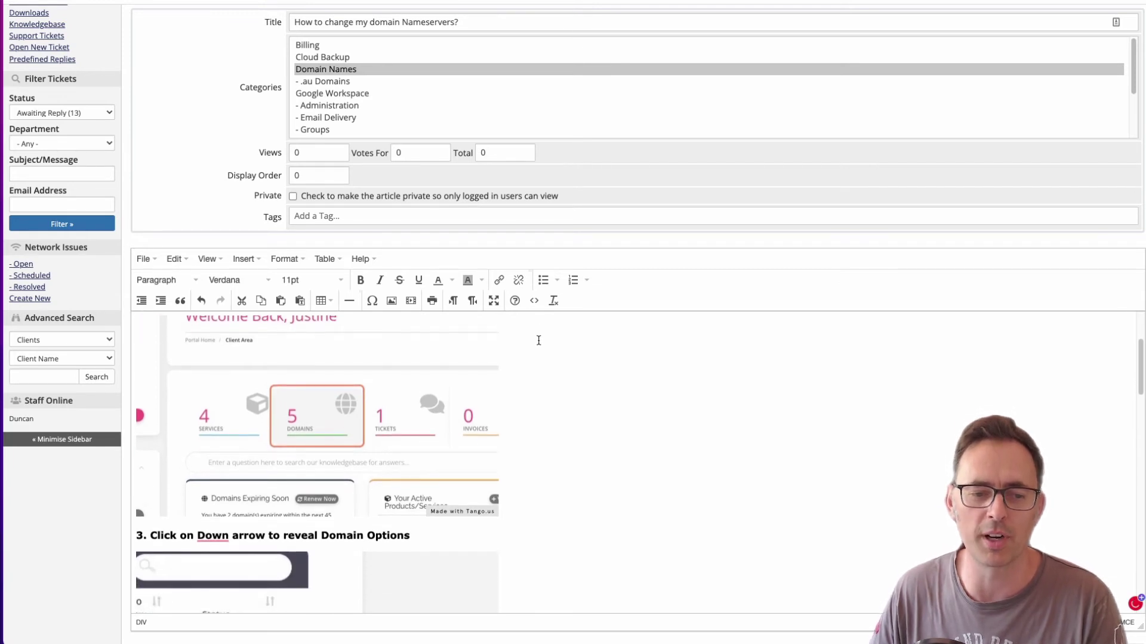
pyautogui.click(389, 355)
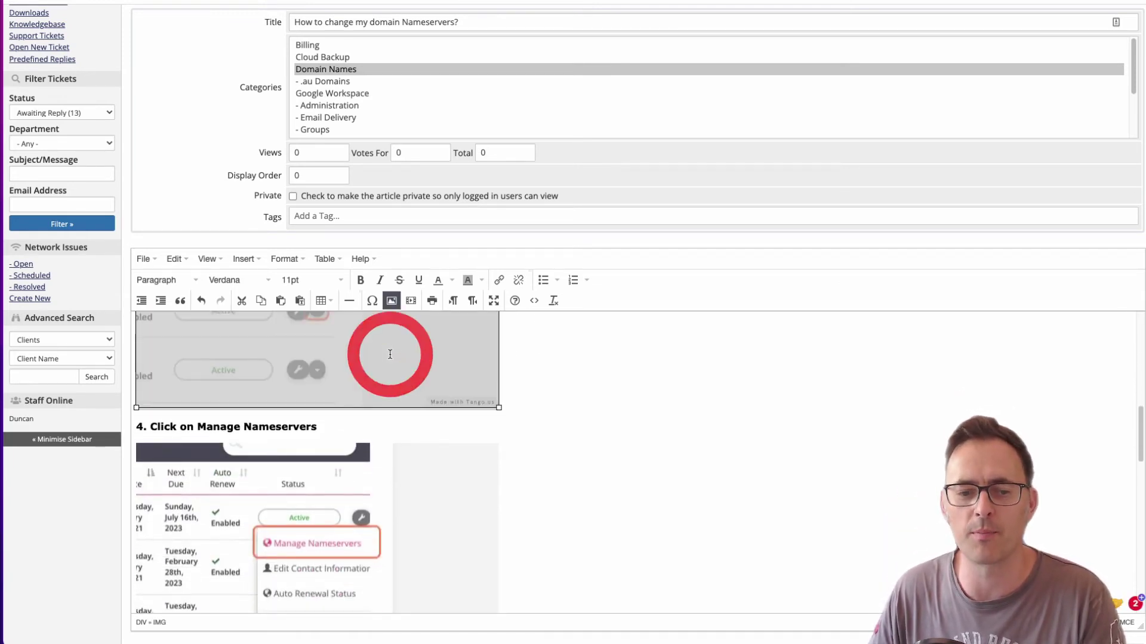
pyautogui.scroll(2, 389, 355)
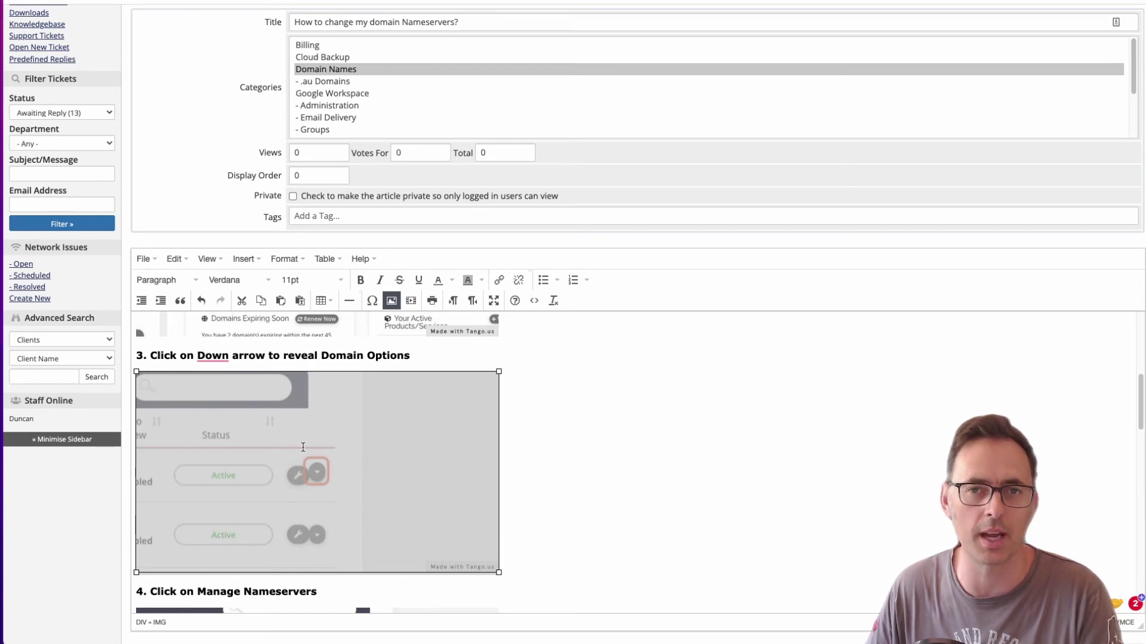
pyautogui.scroll(1, 488, 434)
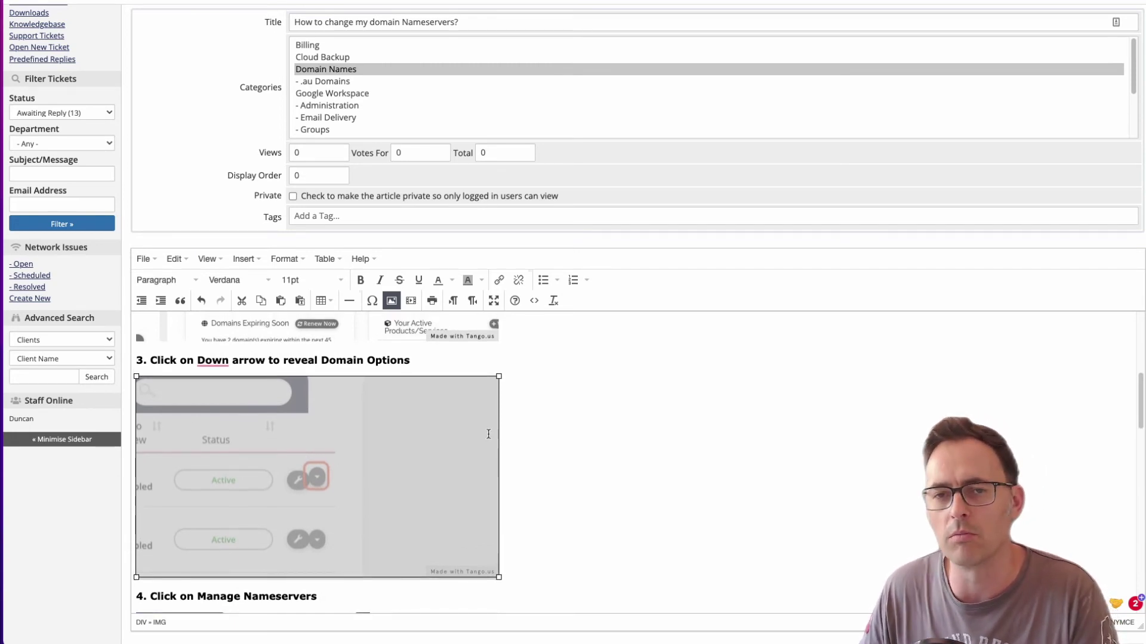
pyautogui.scroll(1, 524, 441)
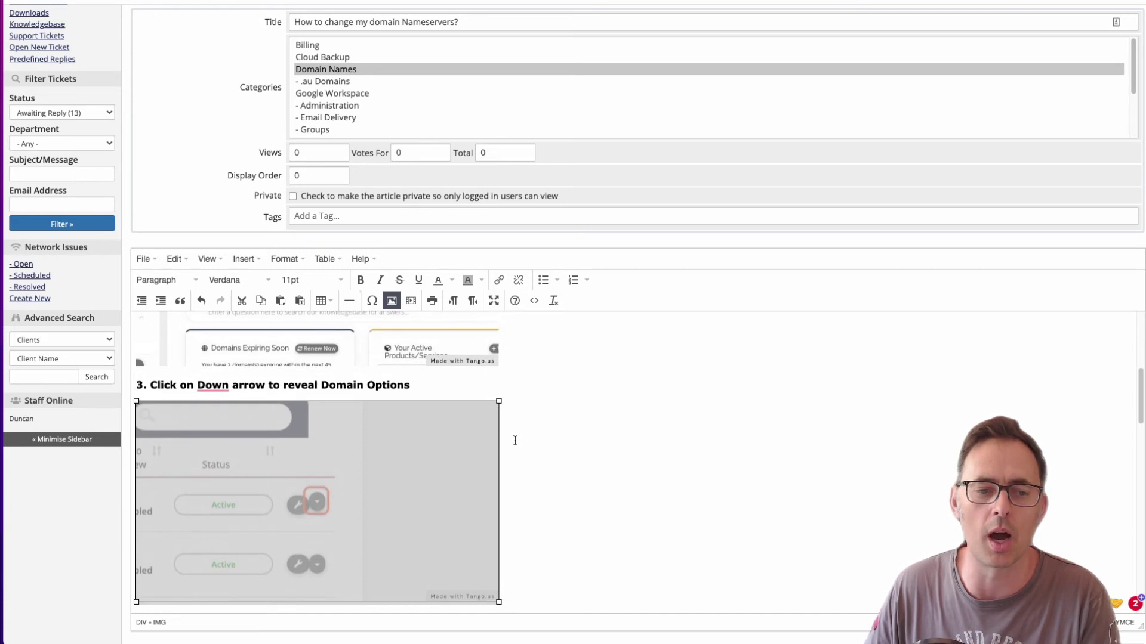
pyautogui.scroll(5, 515, 441)
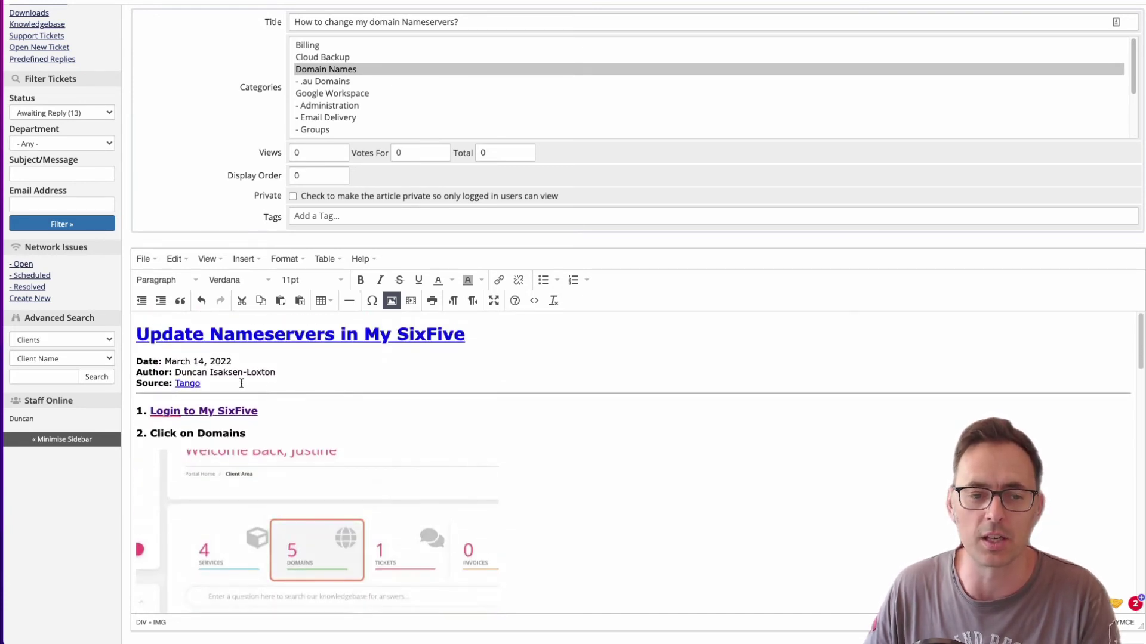
pyautogui.moveTo(242, 383); pyautogui.dragTo(111, 330)
pyautogui.press('BackSpace')
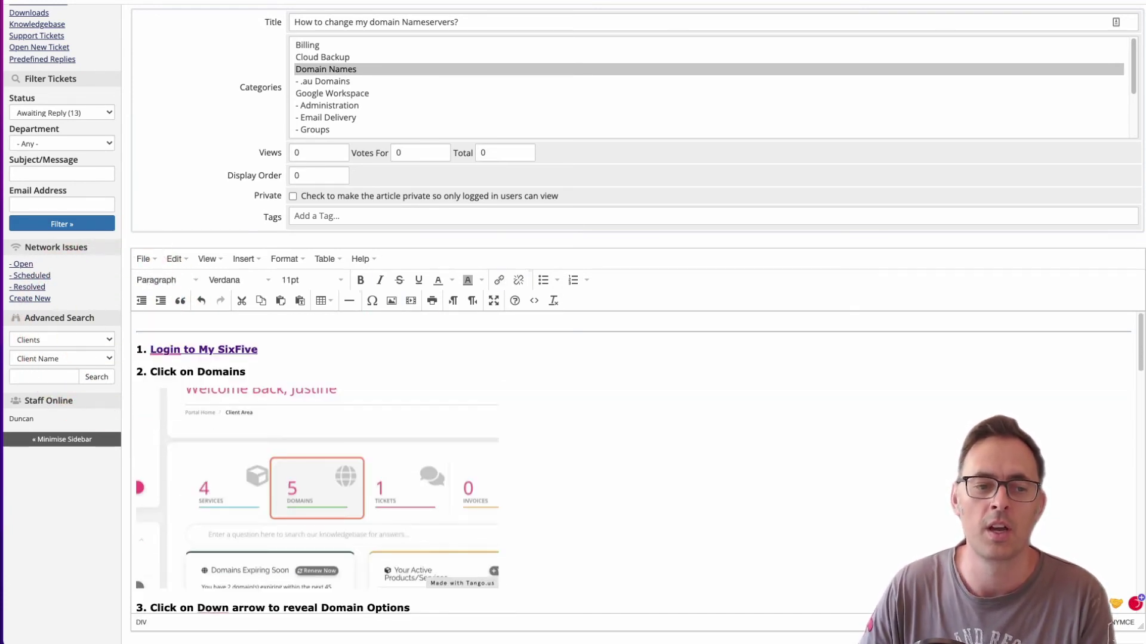
pyautogui.press('Delete')
pyautogui.press('Delete')
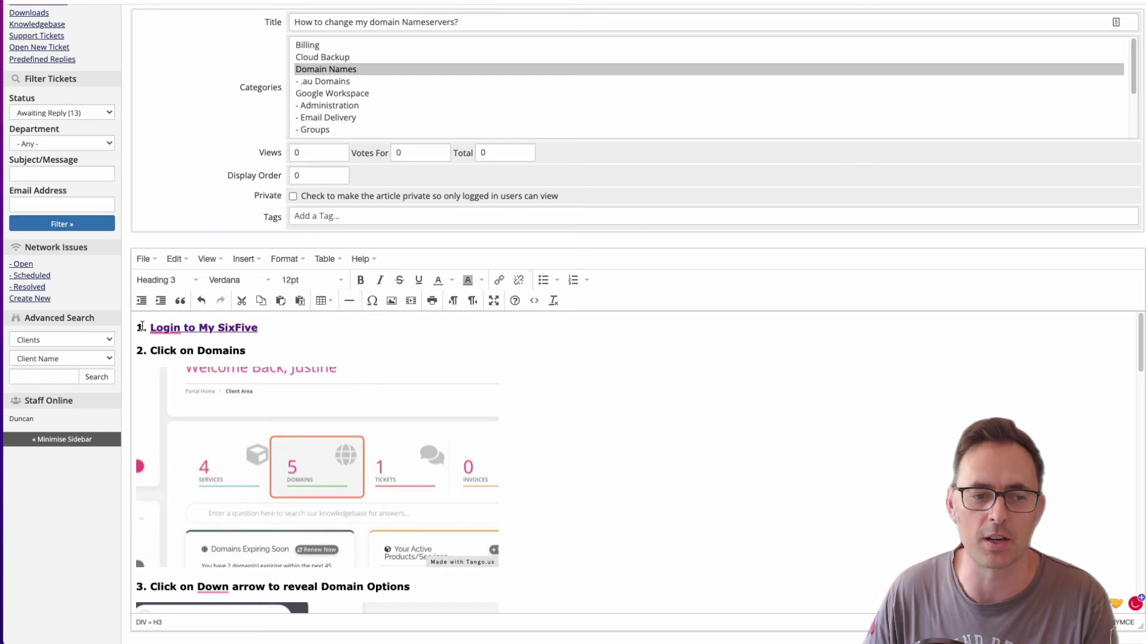
# - Remove the number before the "Login to My SixFive" heading and insert an empty Paragraph-style line above it
pyautogui.moveTo(142, 327); pyautogui.dragTo(126, 332)
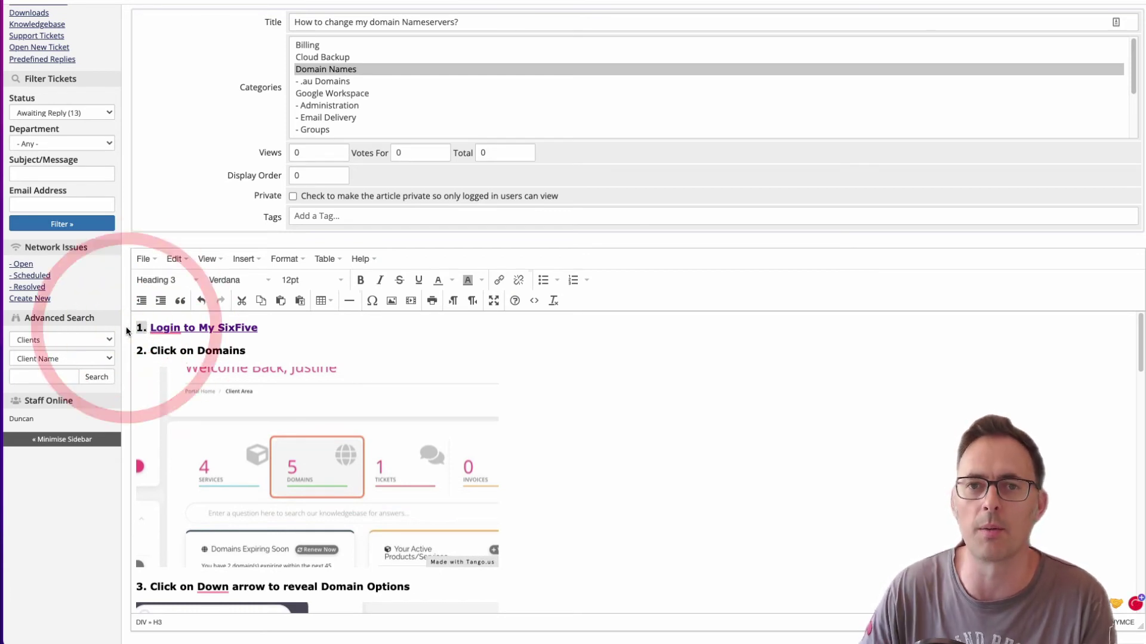
pyautogui.press('BackSpace')
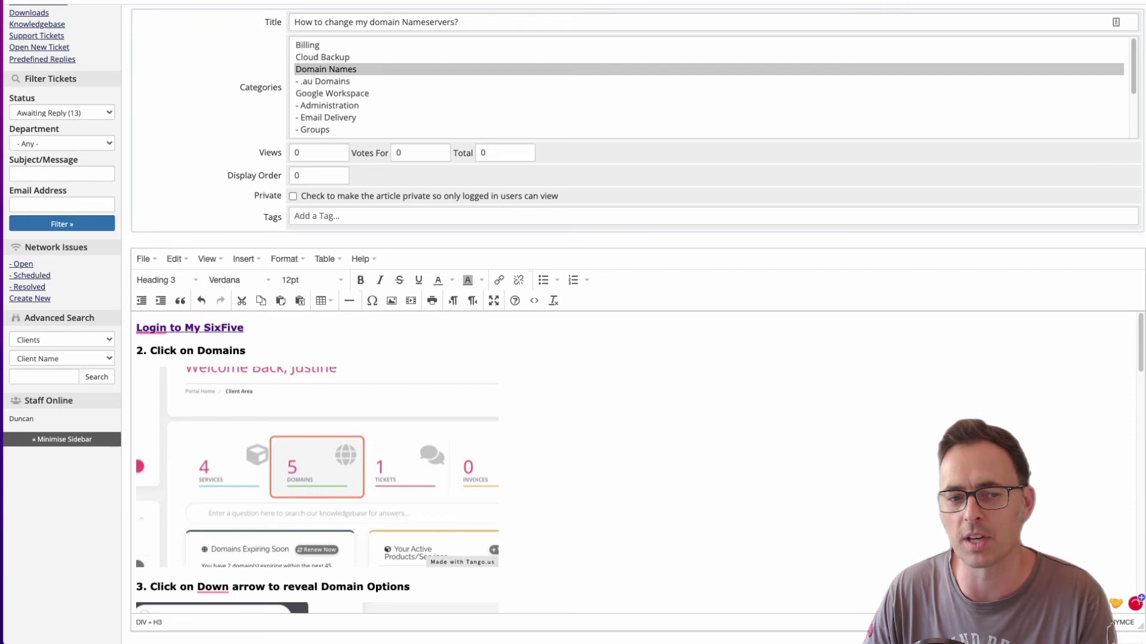
pyautogui.press('Return')
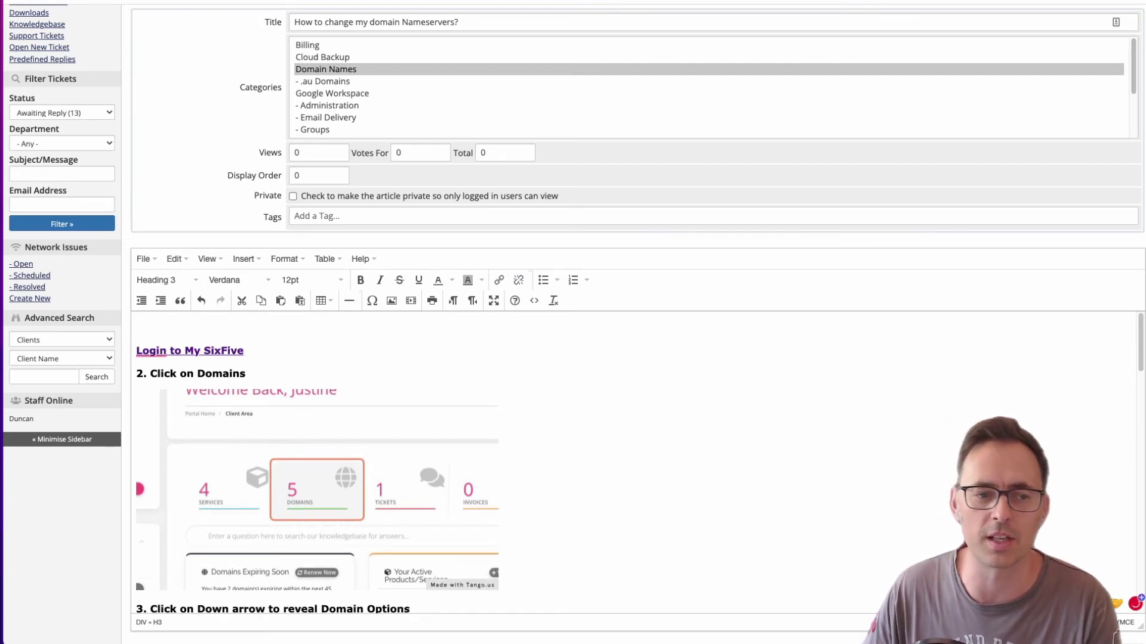
pyautogui.click(156, 280)
pyautogui.click(176, 303)
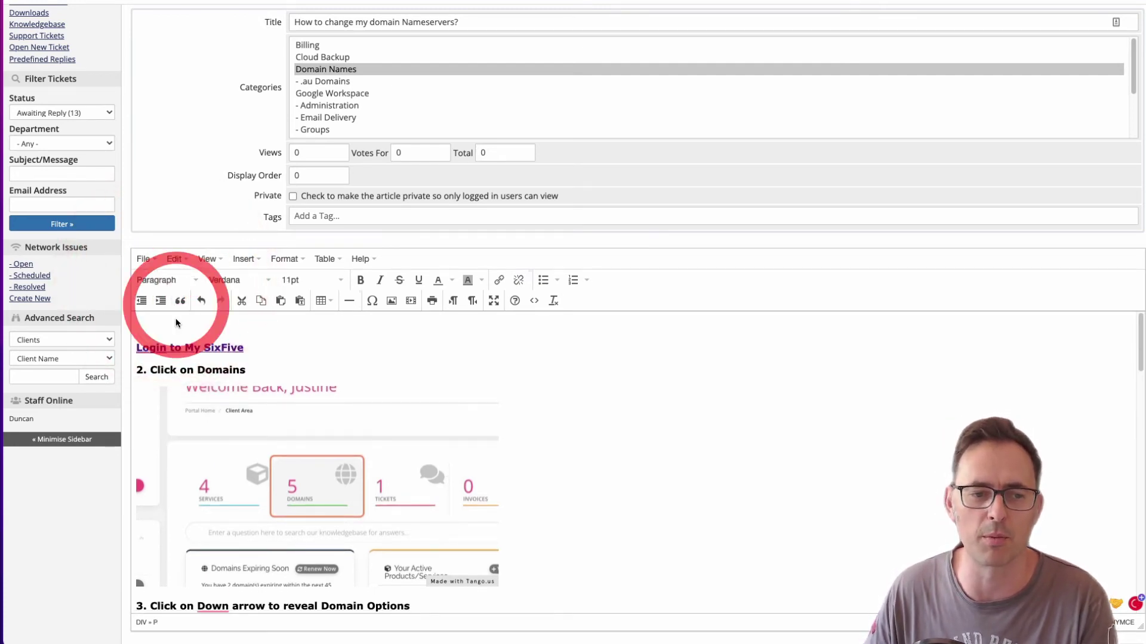
pyautogui.click(163, 322)
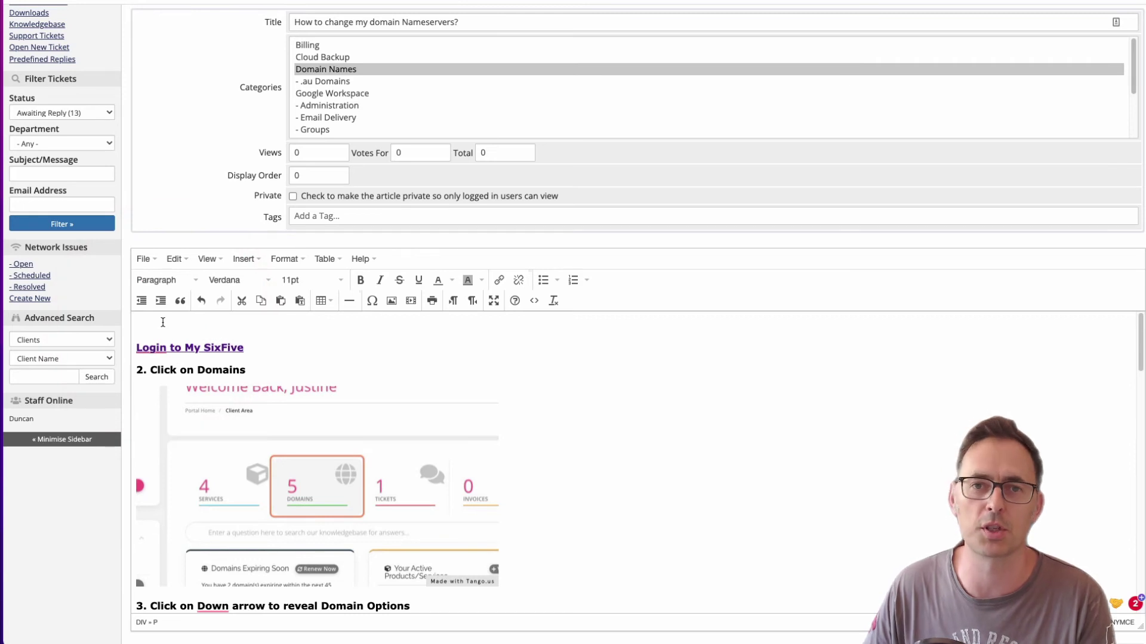
pyautogui.press('super+r')
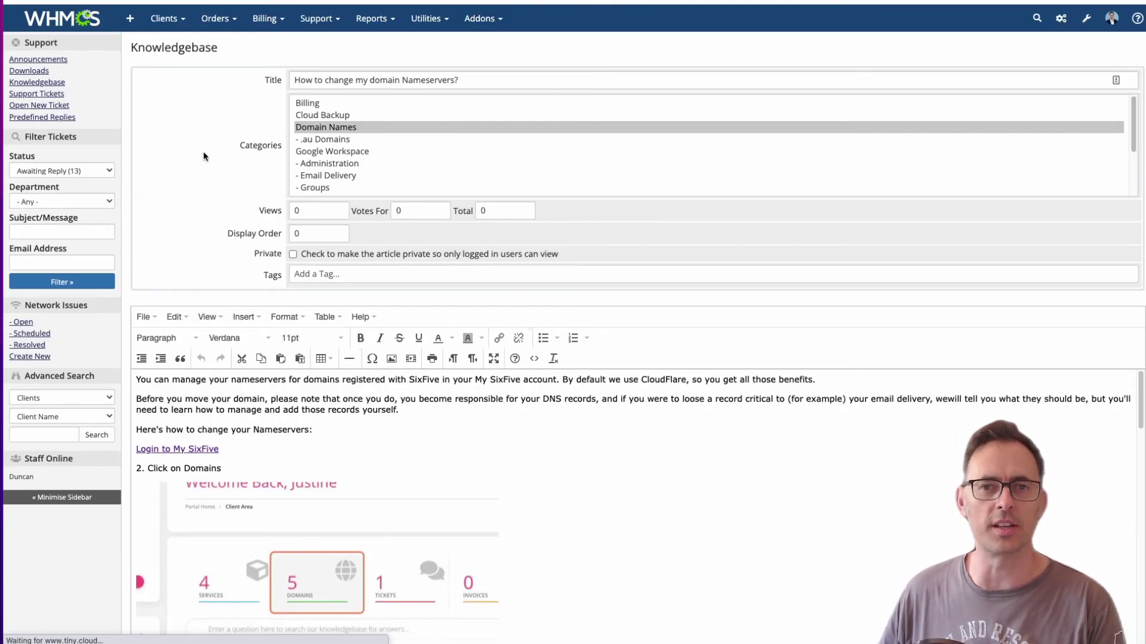
# - Check the knowledgebase article body in the editor, from the introduction through the screenshots and headings of steps 2 to 7
pyautogui.click(230, 398)
pyautogui.moveTo(236, 468); pyautogui.dragTo(136, 466)
pyautogui.scroll(-4, 265, 477)
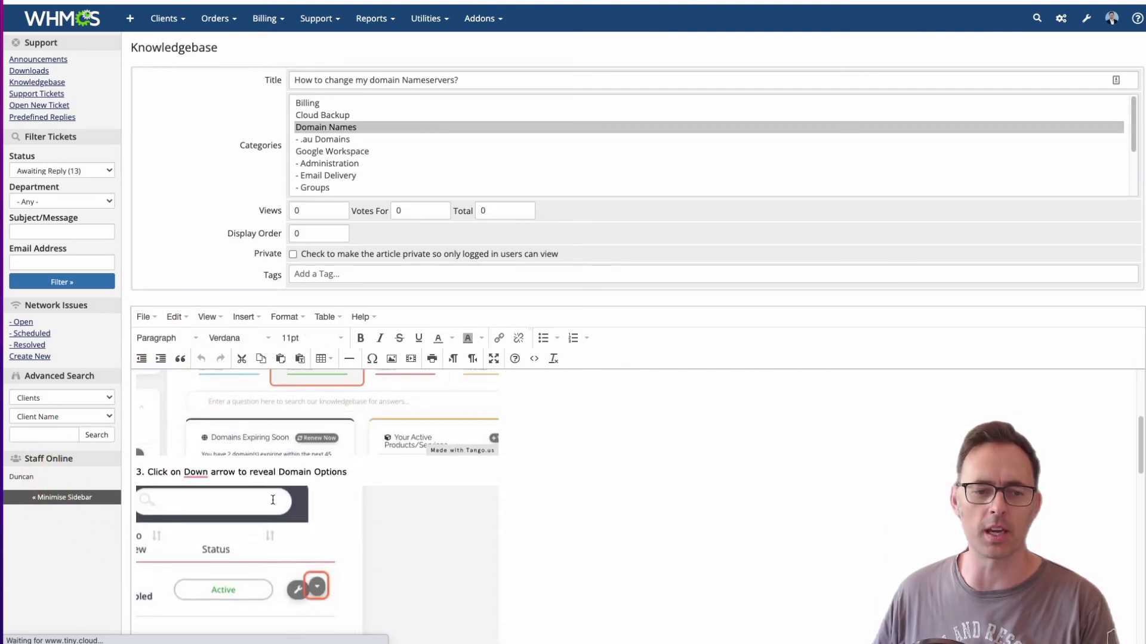
pyautogui.click(265, 477)
pyautogui.scroll(-2, 265, 478)
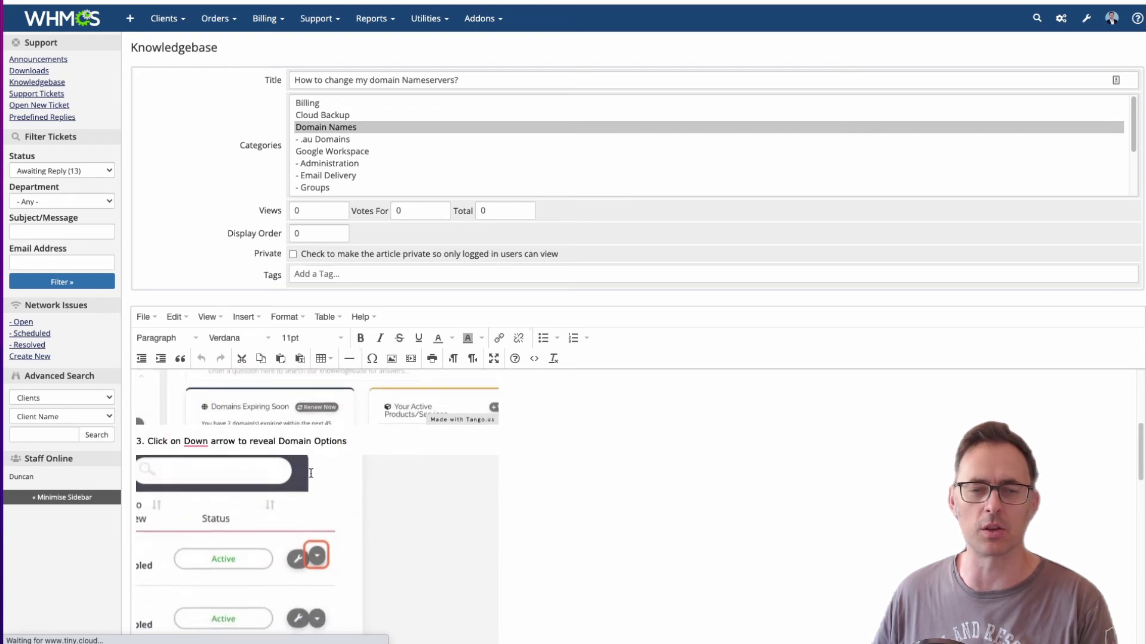
pyautogui.scroll(-4, 352, 468)
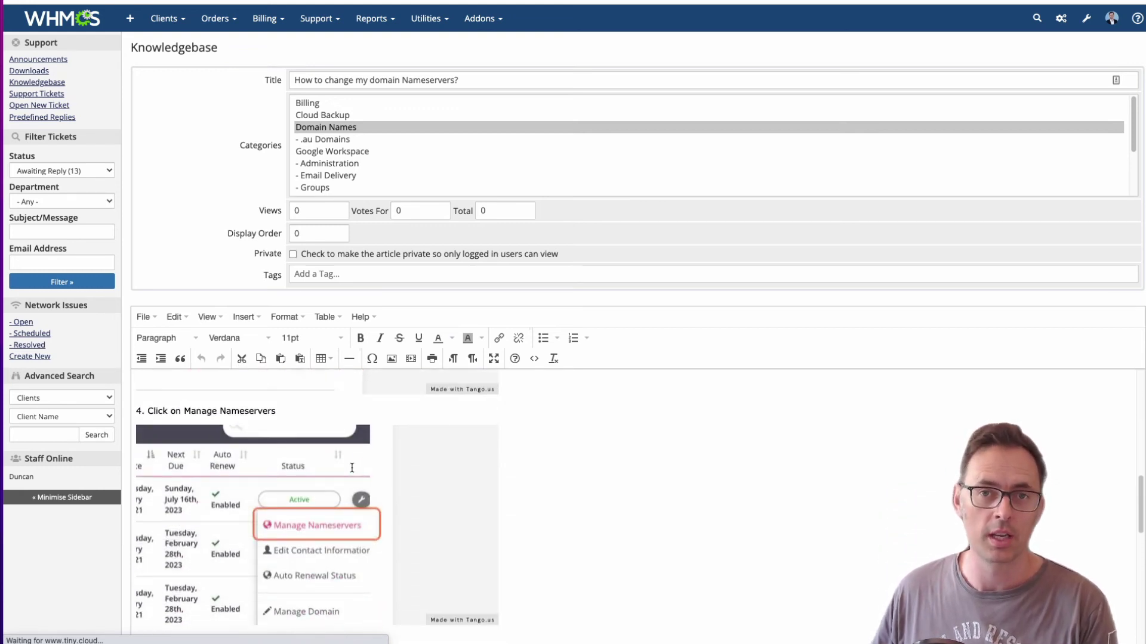
pyautogui.scroll(-5, 352, 467)
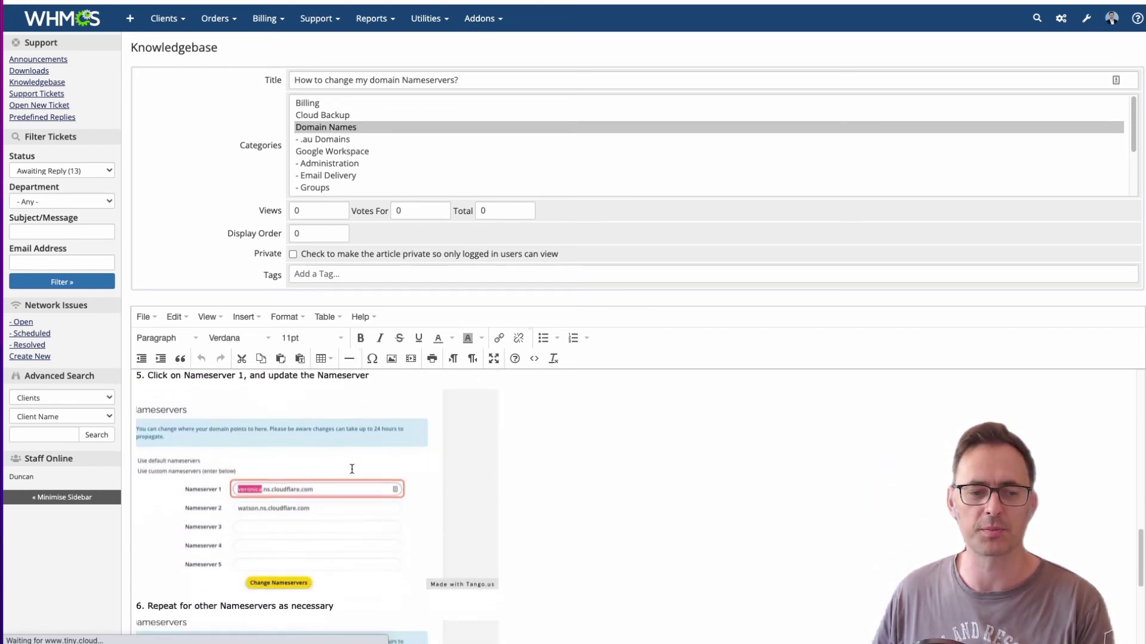
pyautogui.scroll(-4, 352, 469)
pyautogui.scroll(-5, 337, 458)
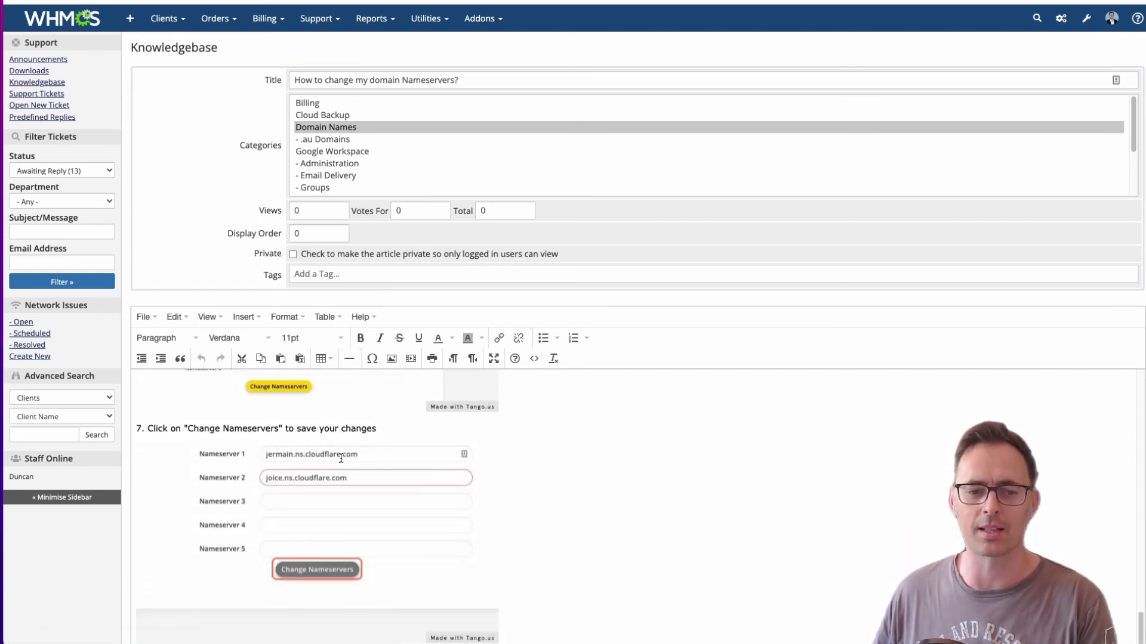
pyautogui.scroll(5, 391, 458)
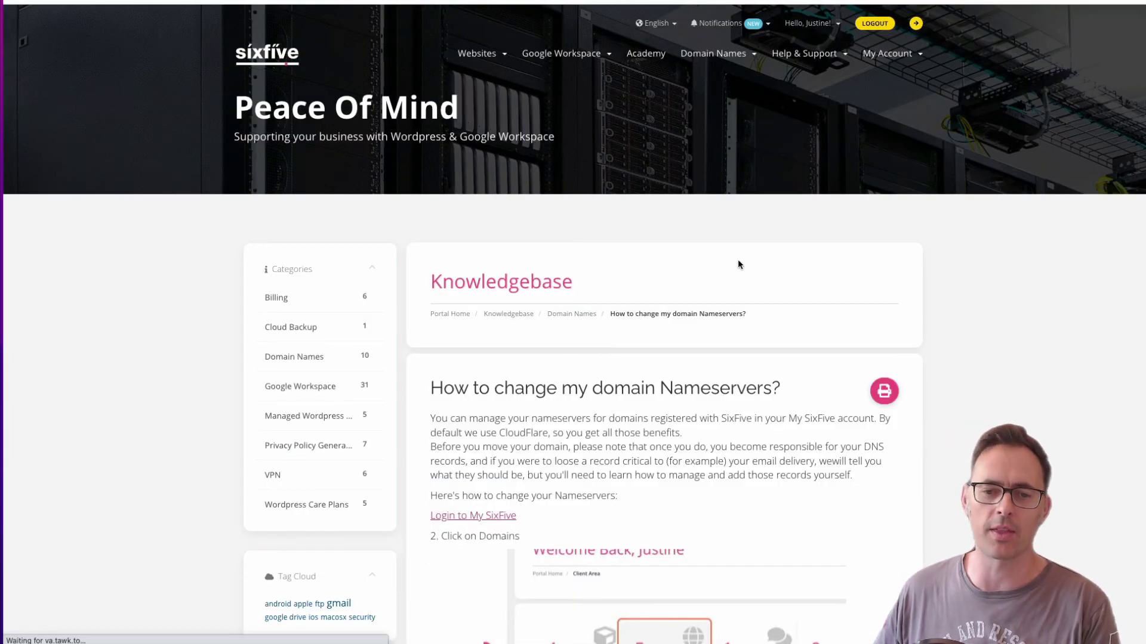
# - Examine the published "How to change my domain Nameservers?" article on the client portal, from the introduction down to the Tango credit line
pyautogui.scroll(-1, 794, 272)
pyautogui.scroll(-5, 793, 270)
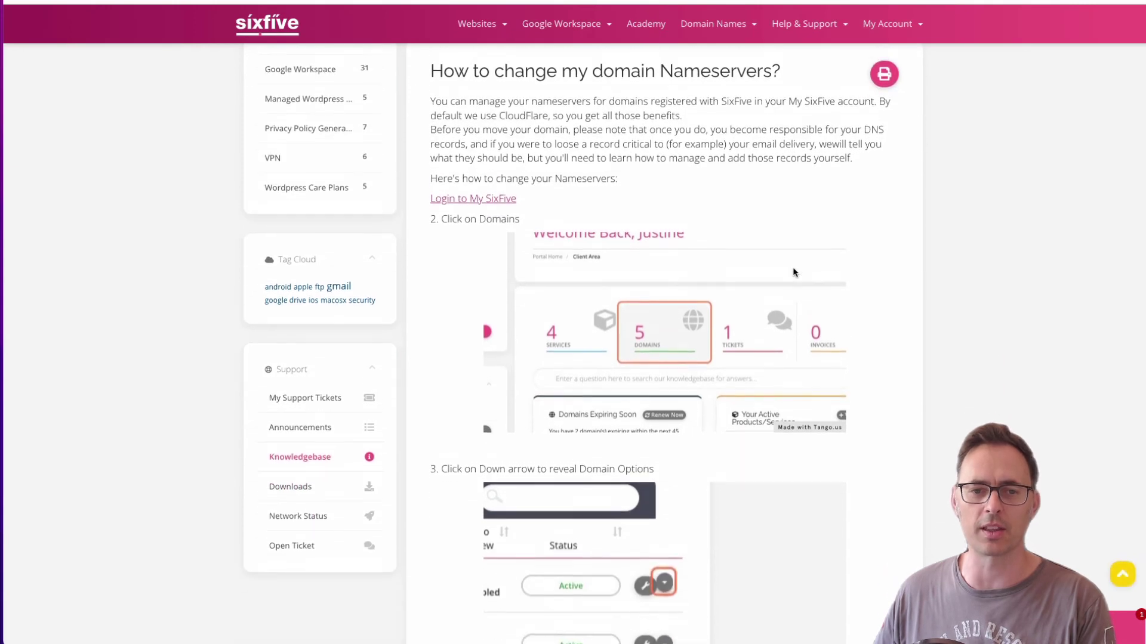
pyautogui.click(571, 172)
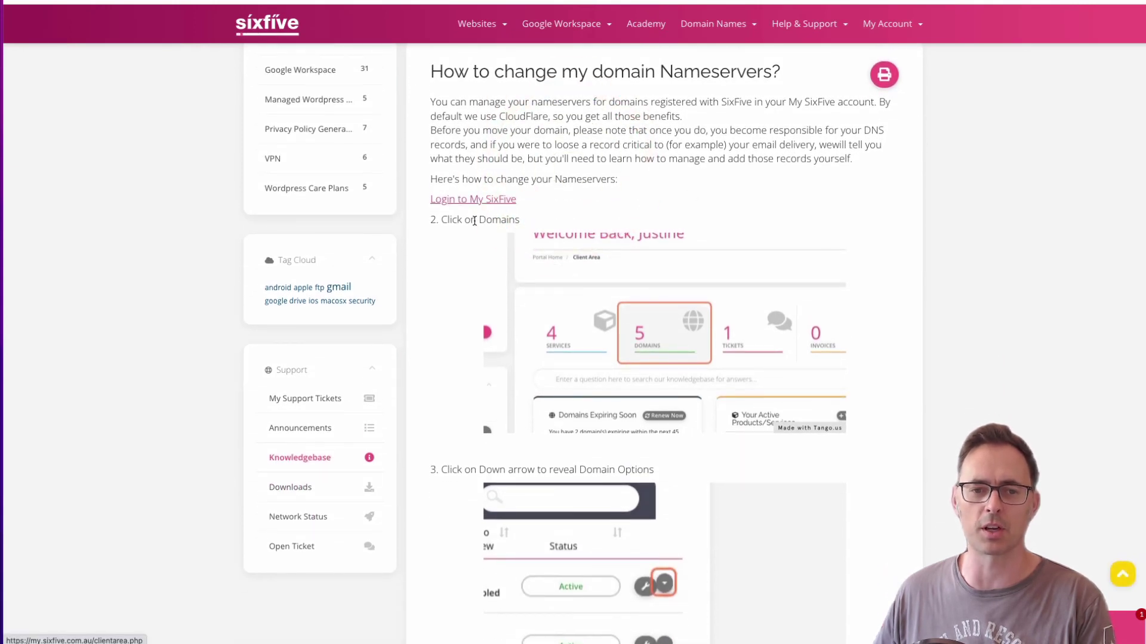
pyautogui.scroll(-9, 572, 345)
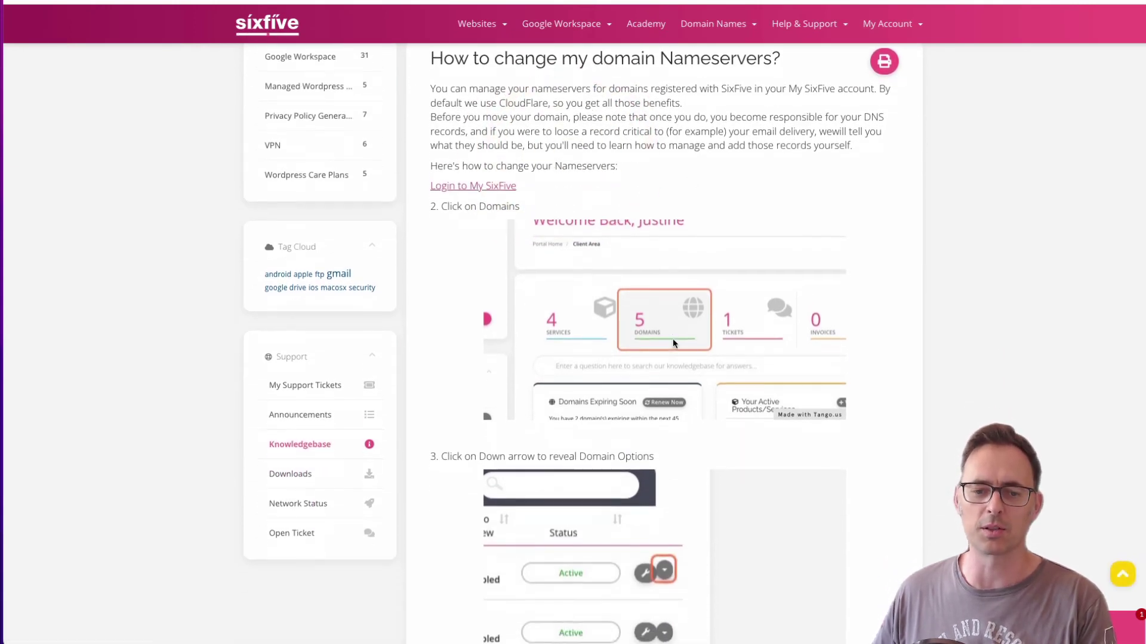
pyautogui.scroll(-15, 672, 338)
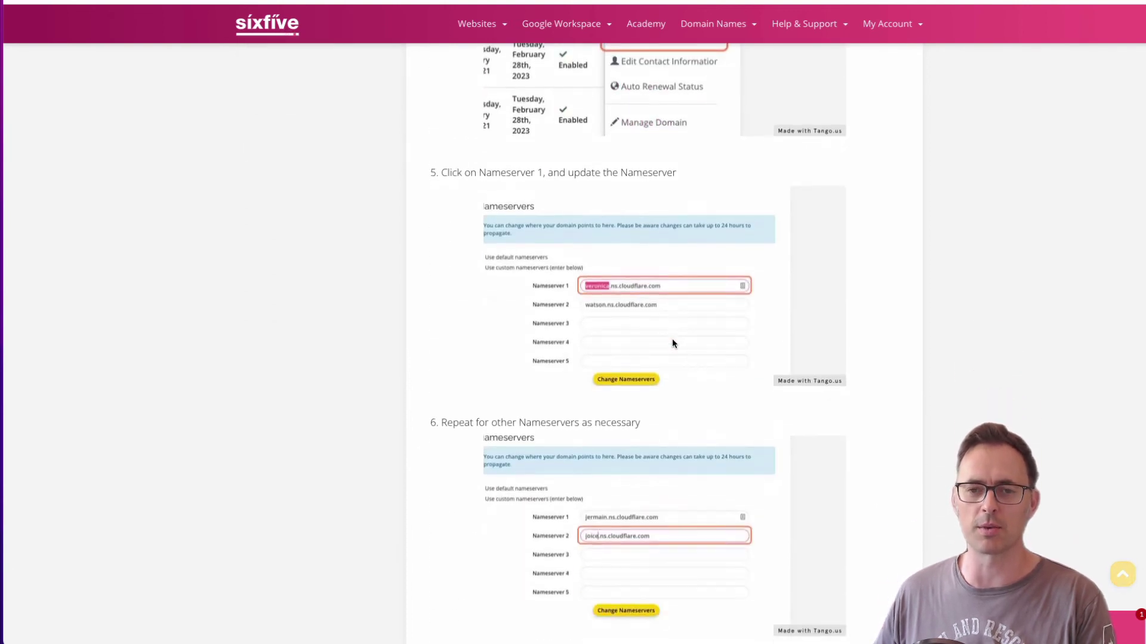
pyautogui.scroll(1, 671, 344)
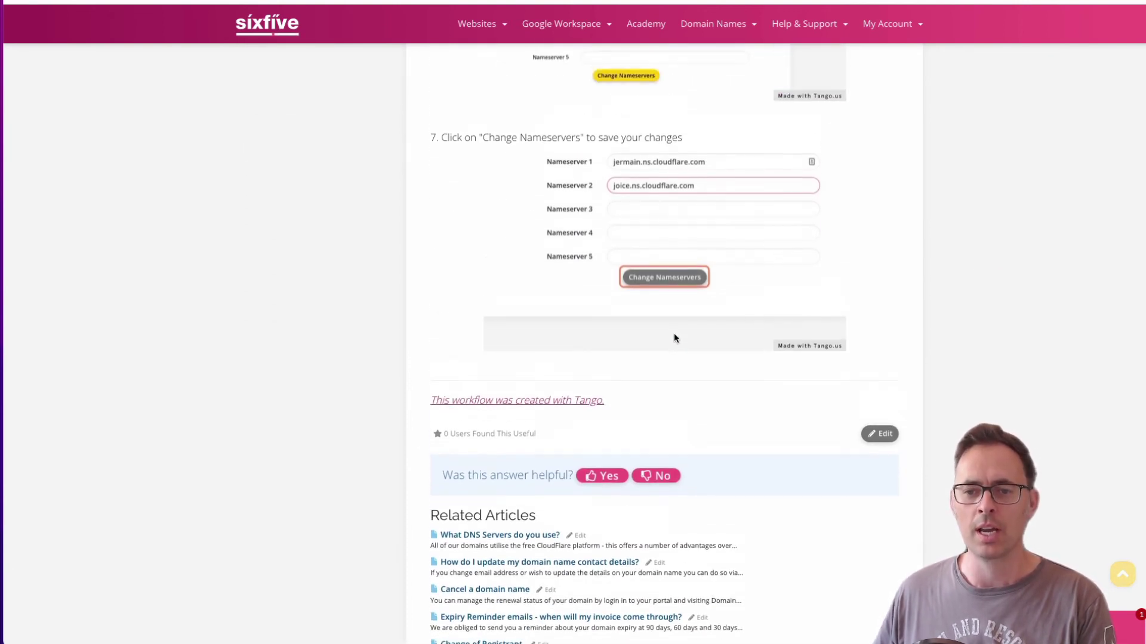